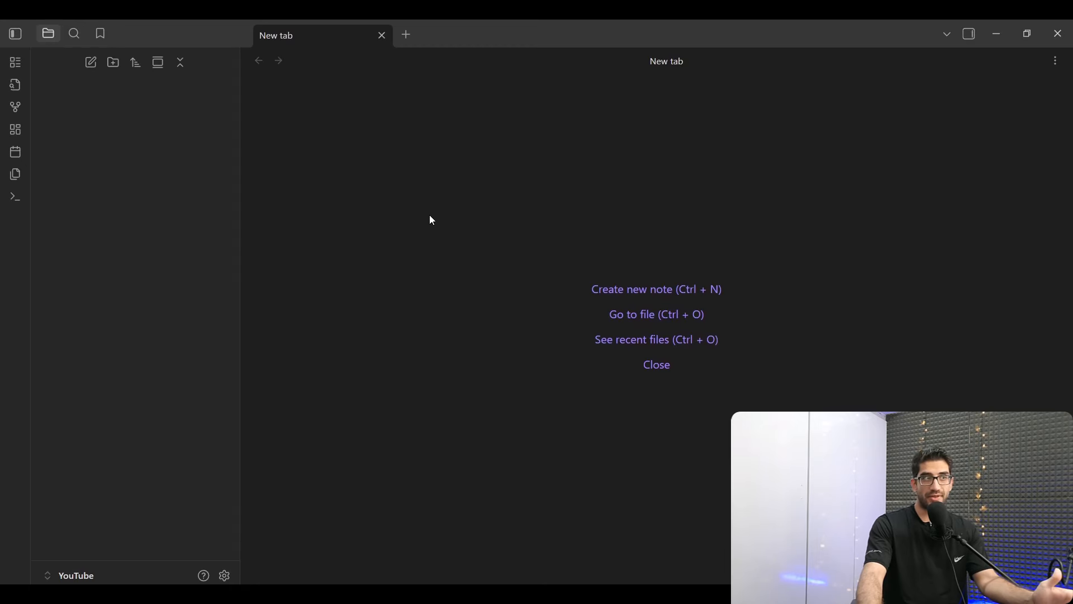
- Create a new folder named Journal in the vault's file explorer
right_click(104, 116)
click(148, 145)
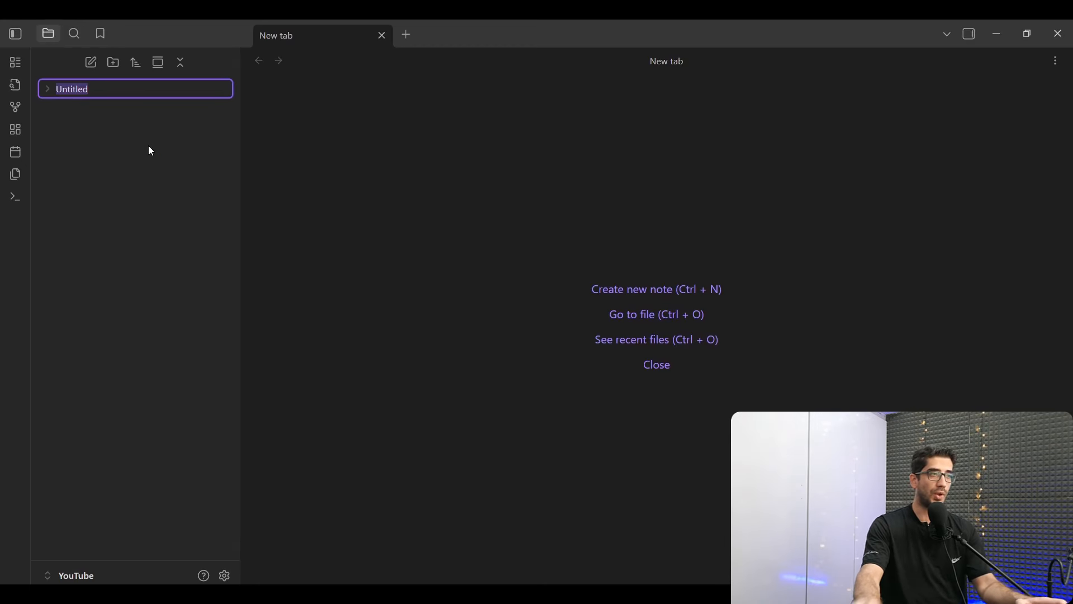
text(Journal)
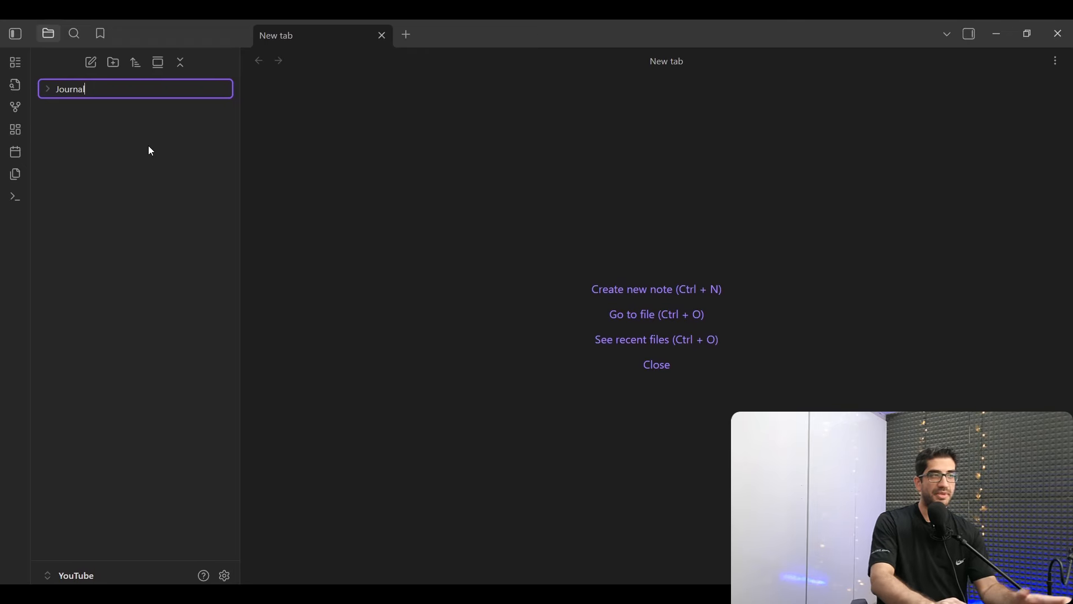
key(Return)
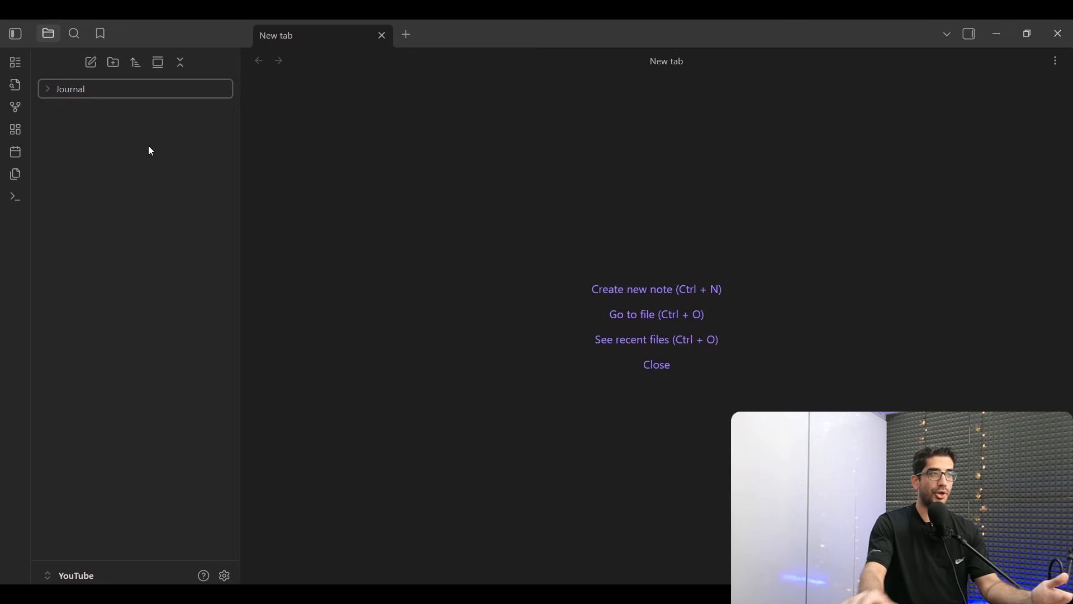
- Create a subfolder named Daily Notes inside the Journal folder
right_click(71, 93)
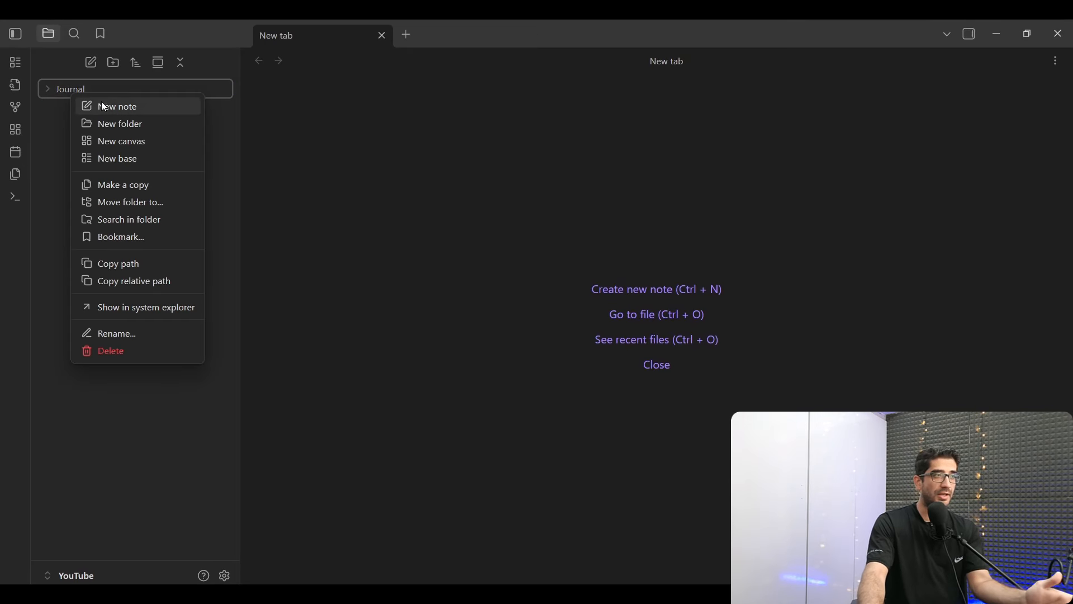
click(116, 123)
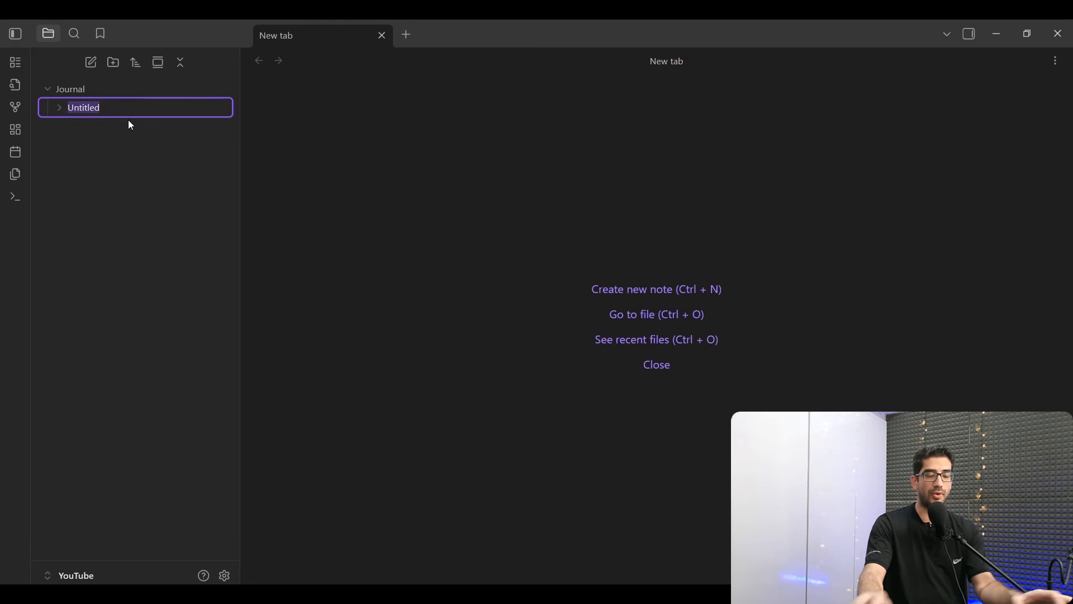
text(Daily Notes)
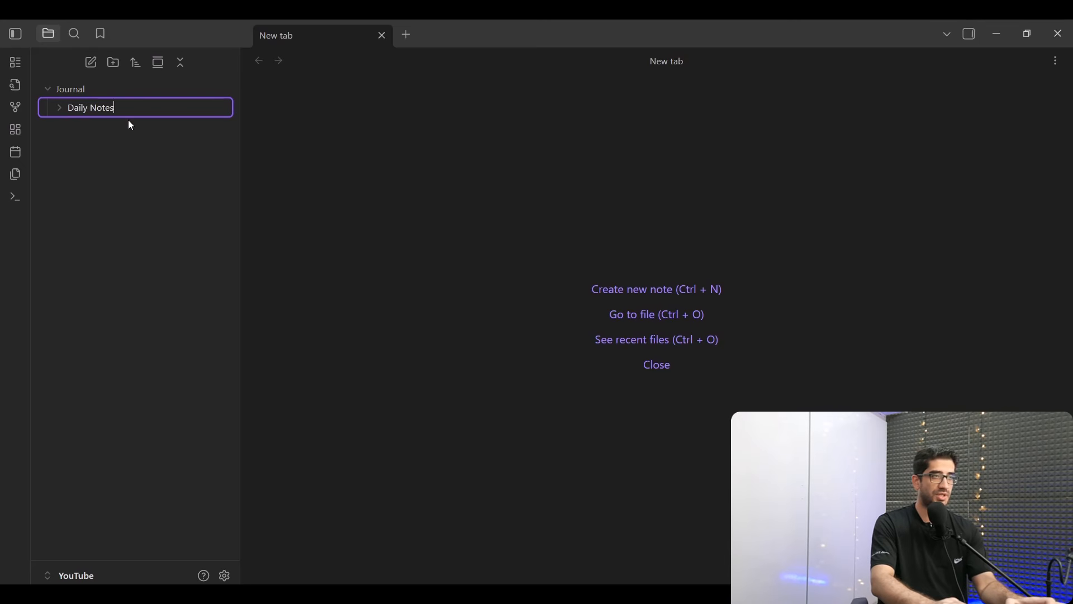
key(Return)
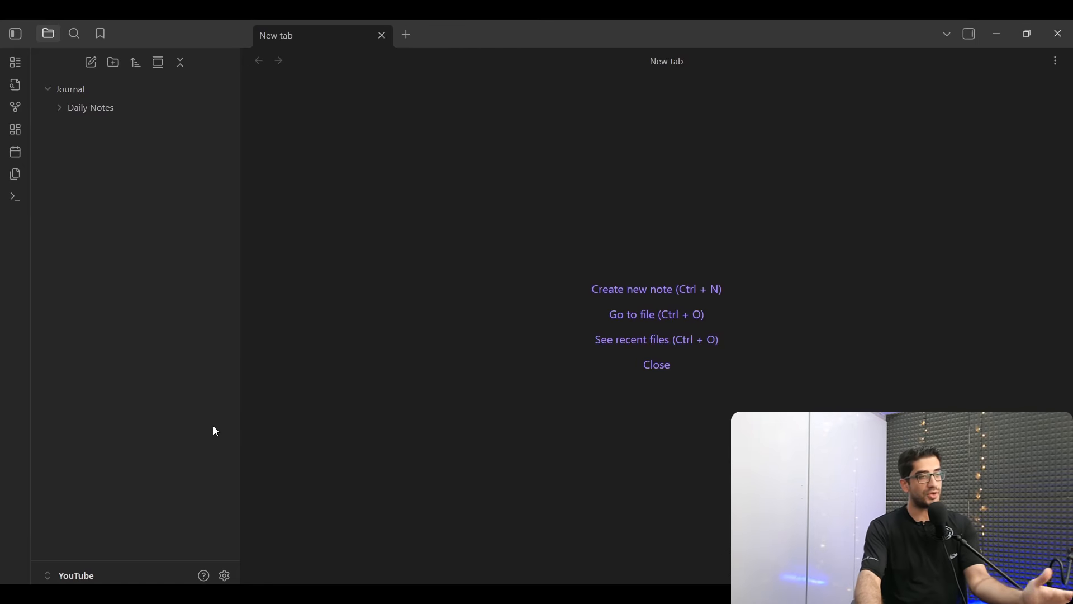
- Configure daily notes to be stored in Journal/Daily Notes and to open on startup, and close the settings
click(225, 576)
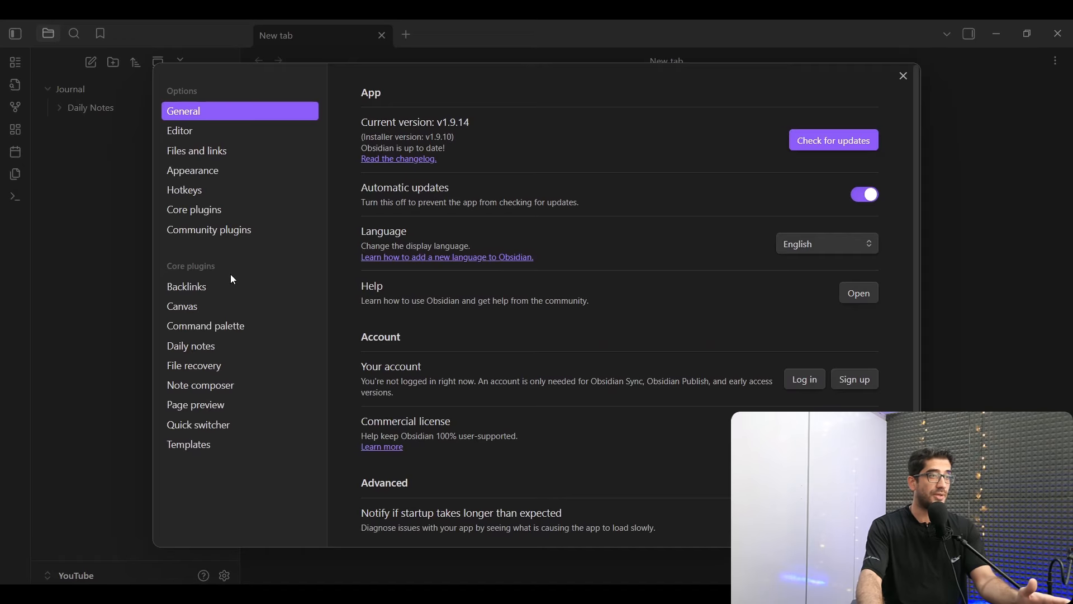
click(195, 351)
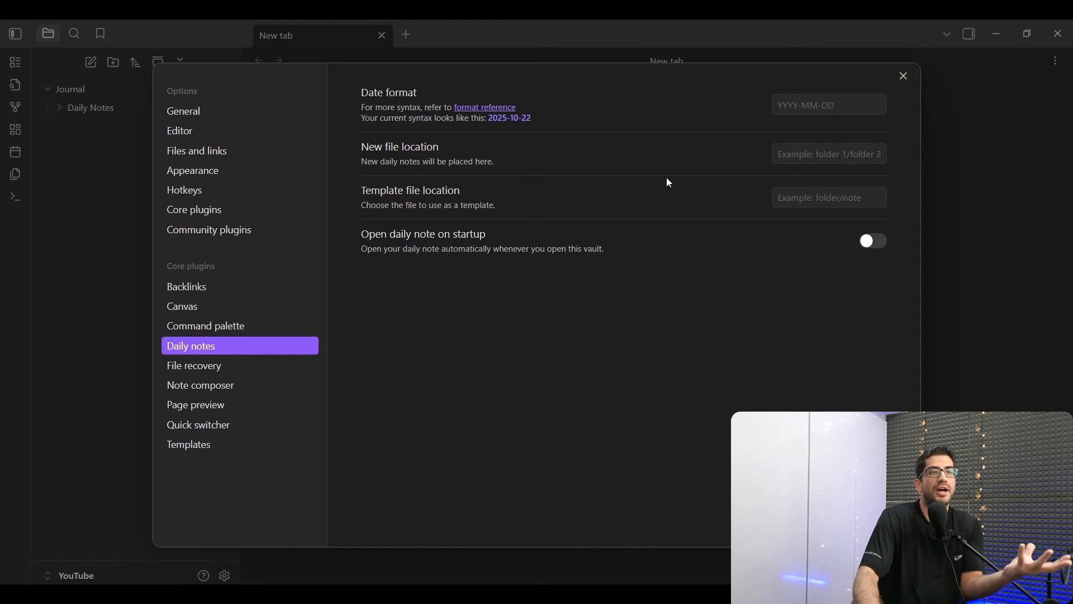
click(800, 152)
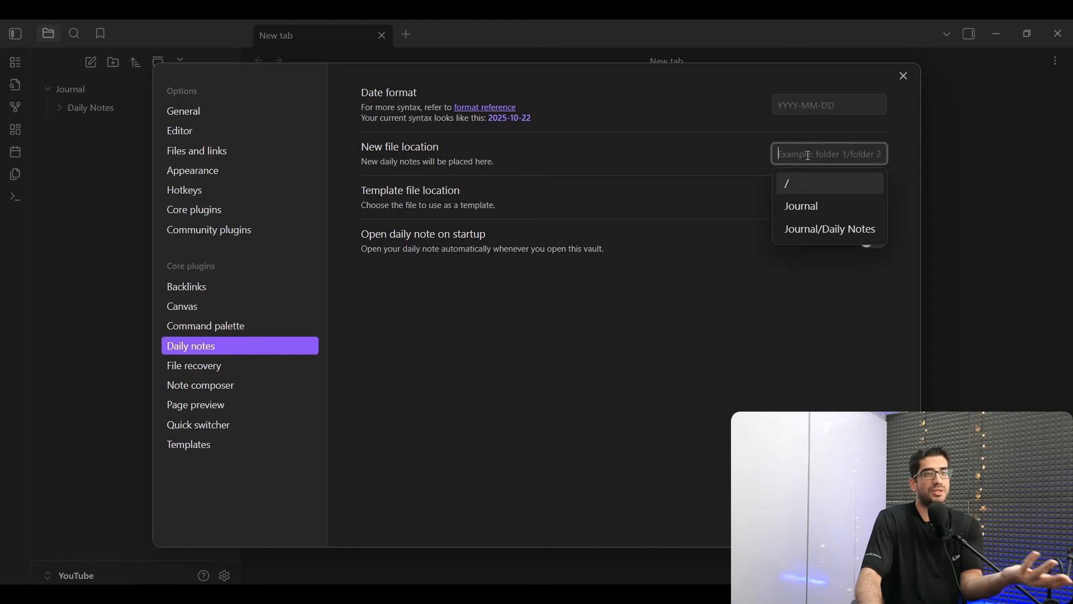
click(833, 229)
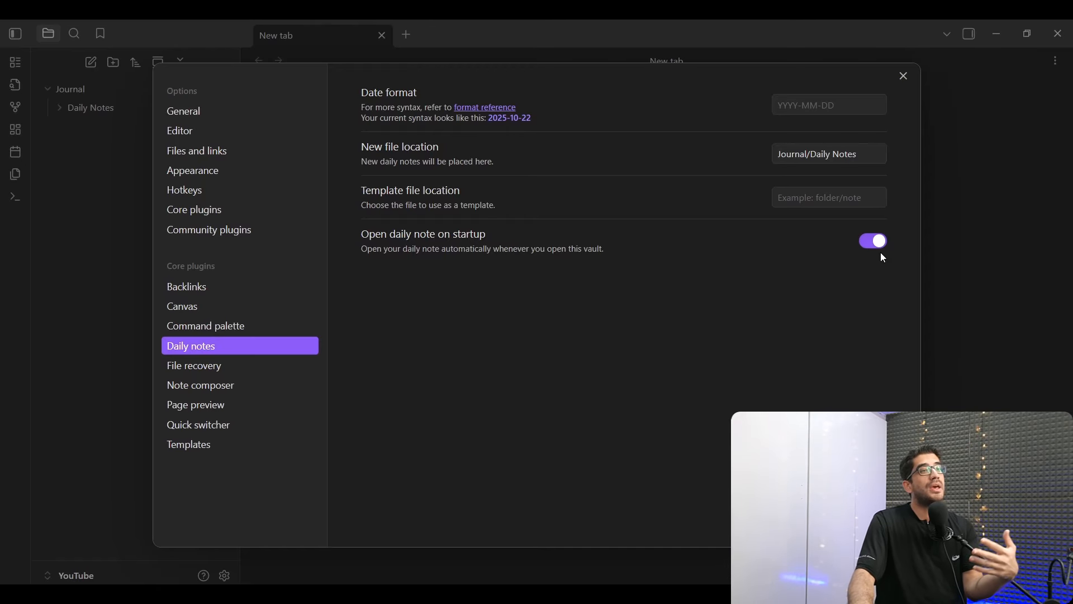
click(904, 76)
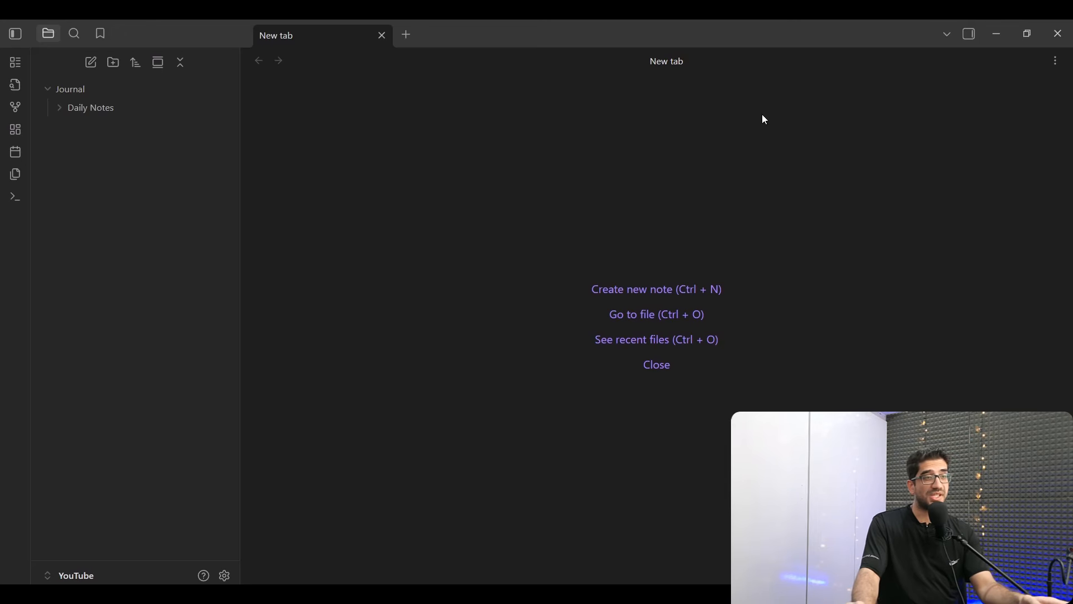
- Restart the app to generate today's daily note, expand the Daily Notes folder to check it, and close the note
click(1060, 38)
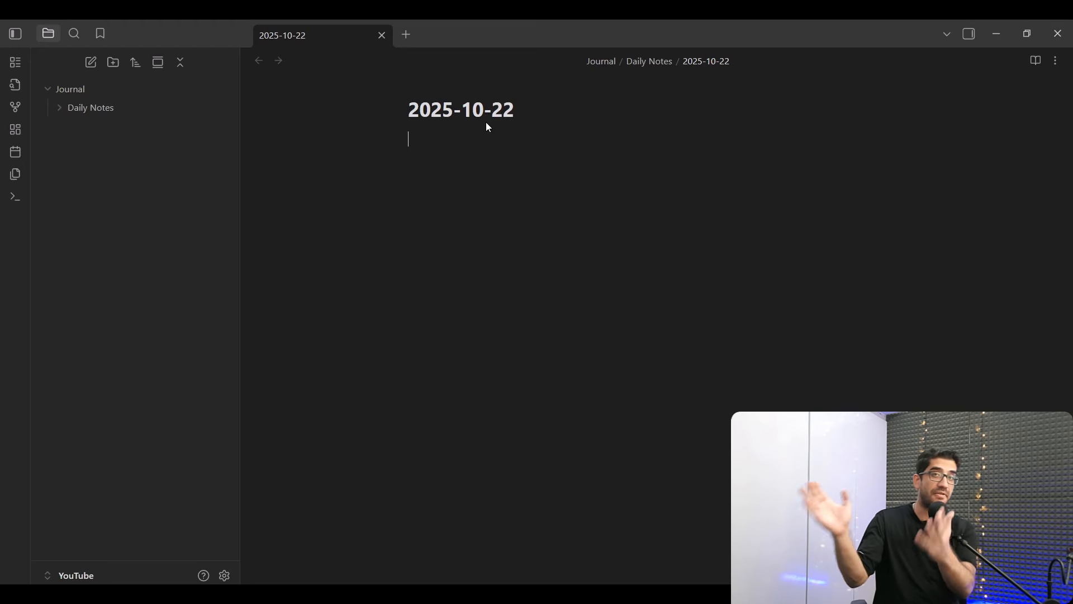
click(62, 108)
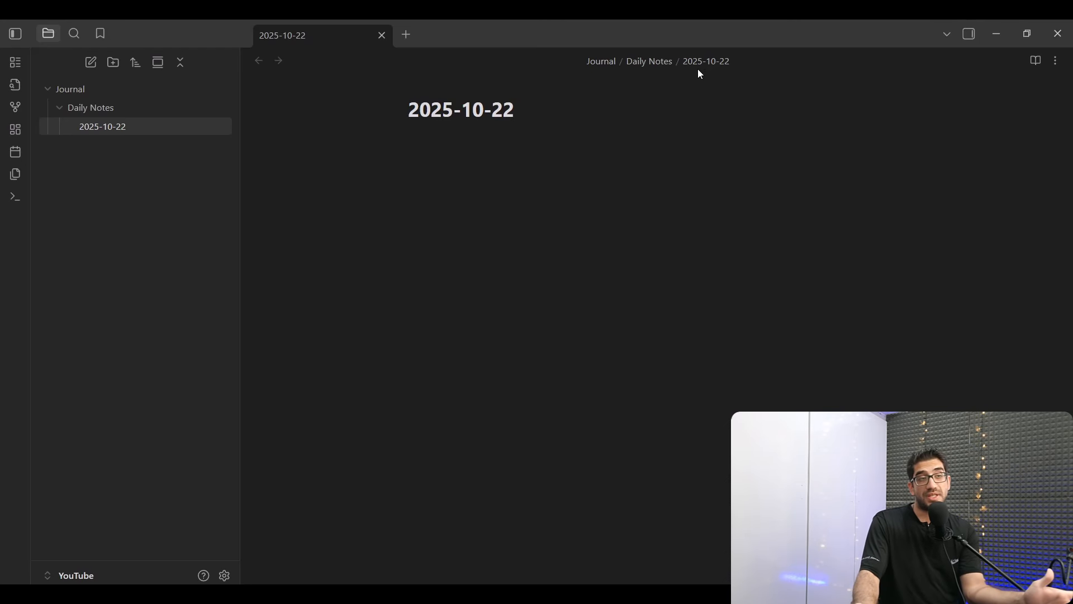
key(ctrl+w)
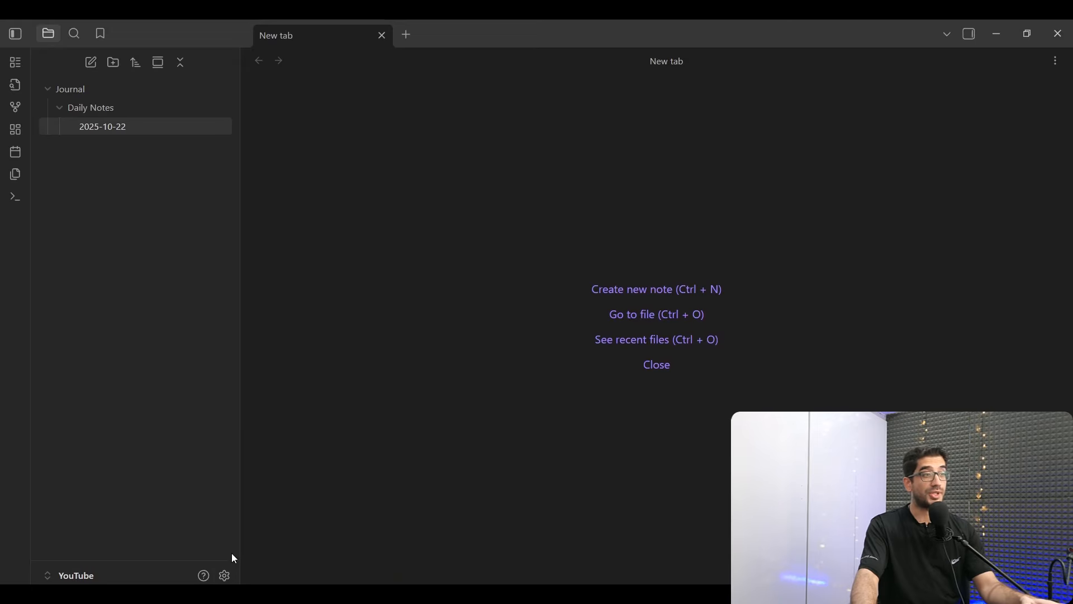
- Turn on community plugins in the vault's settings
click(225, 575)
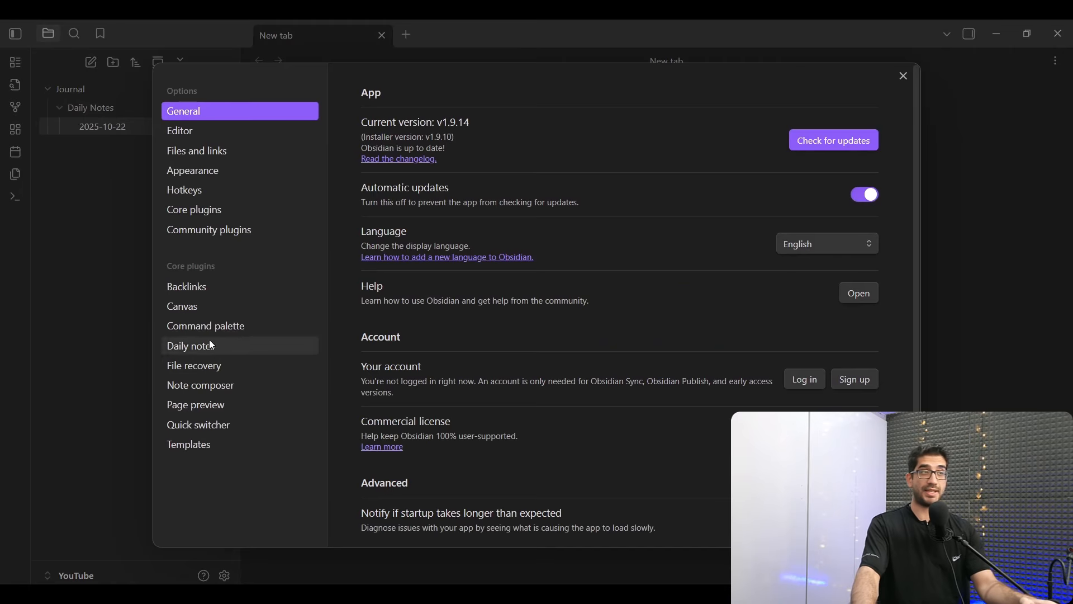
click(221, 238)
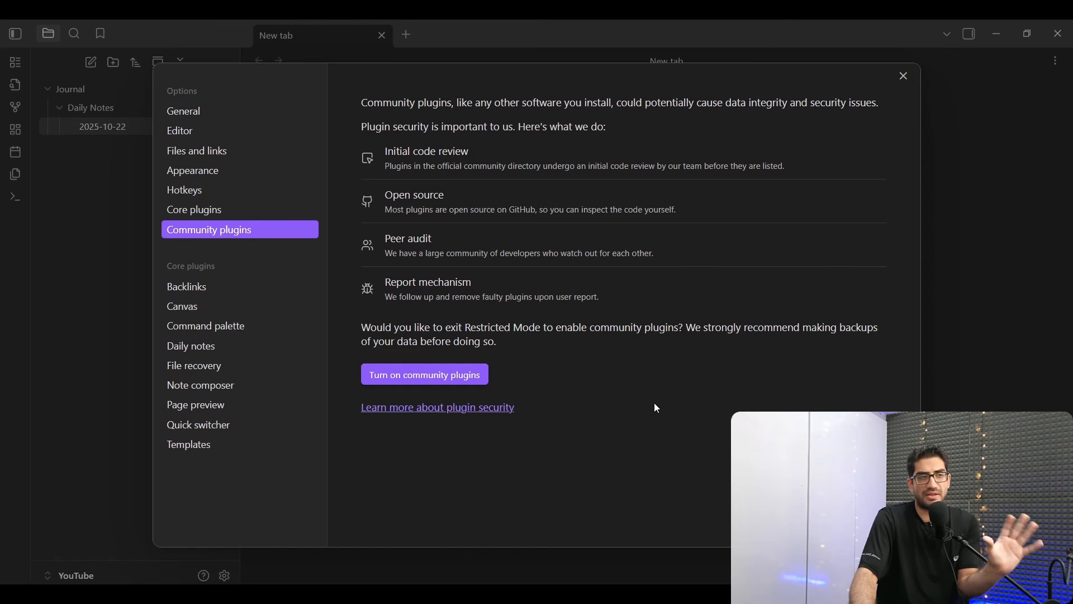
click(416, 379)
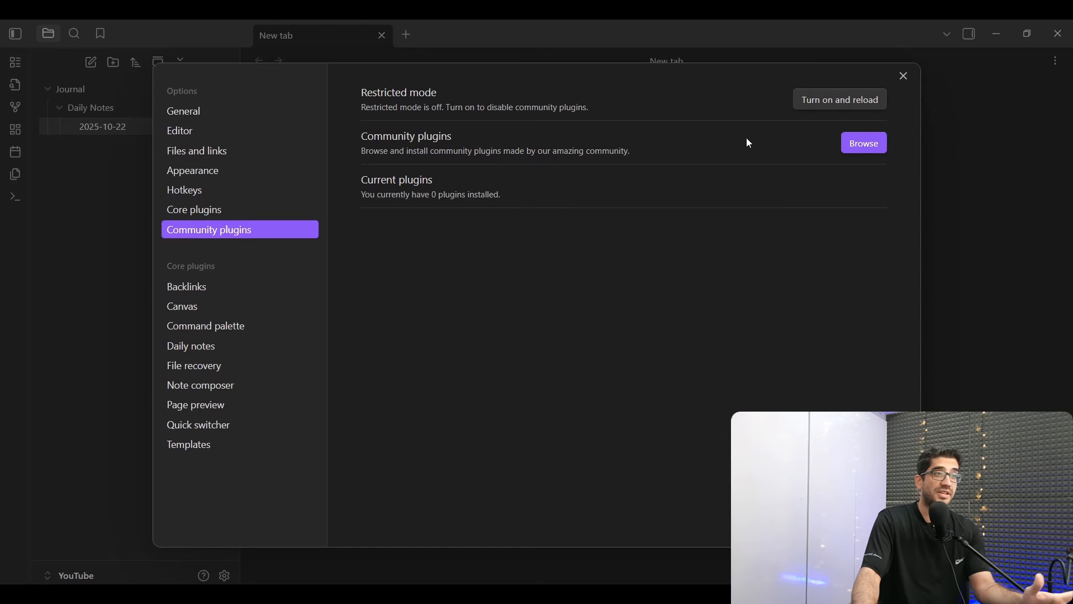
- Search the community plugins for "Calendar" and install the simple Calendar widget plugin
click(868, 147)
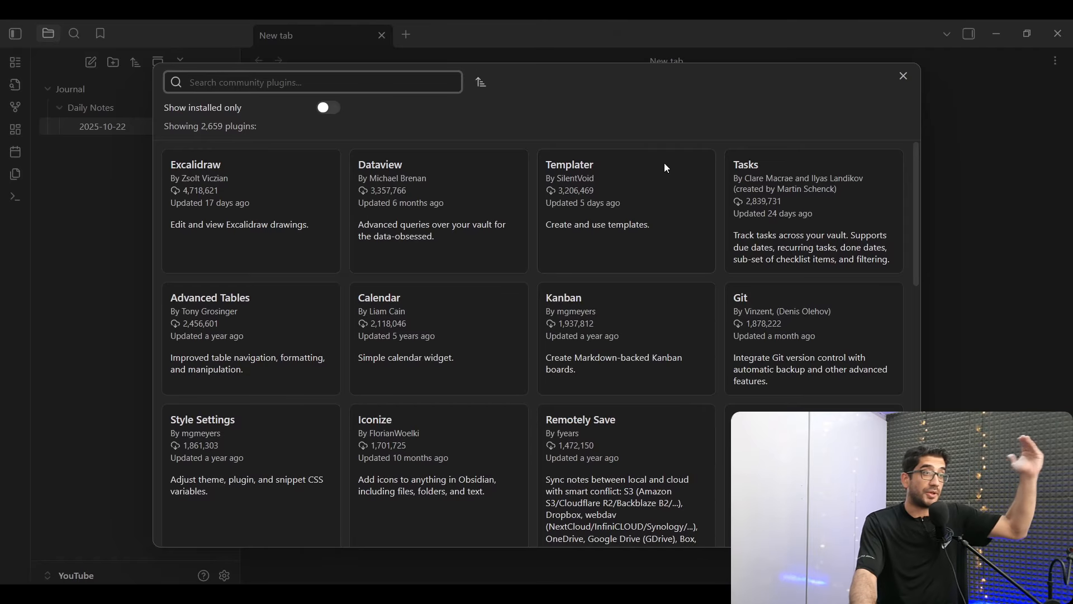
click(431, 330)
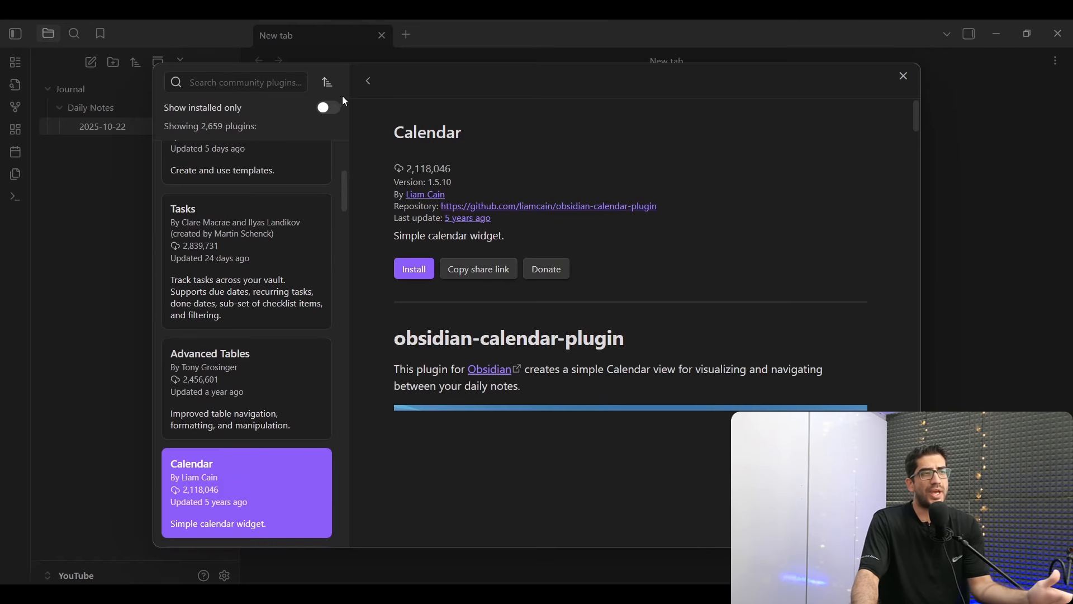
click(296, 83)
text(Calenda)
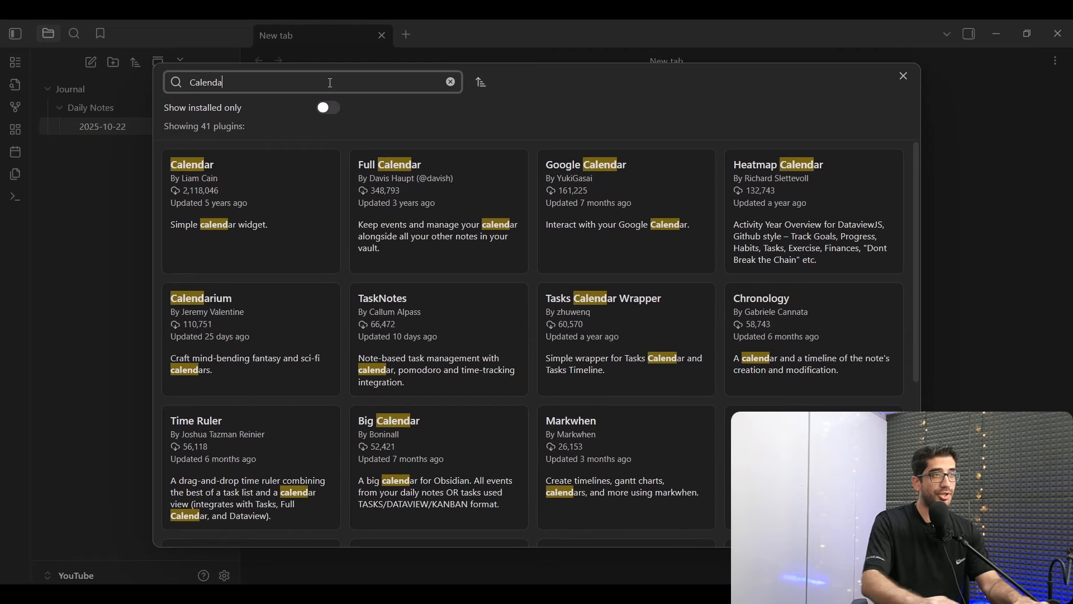
text(r)
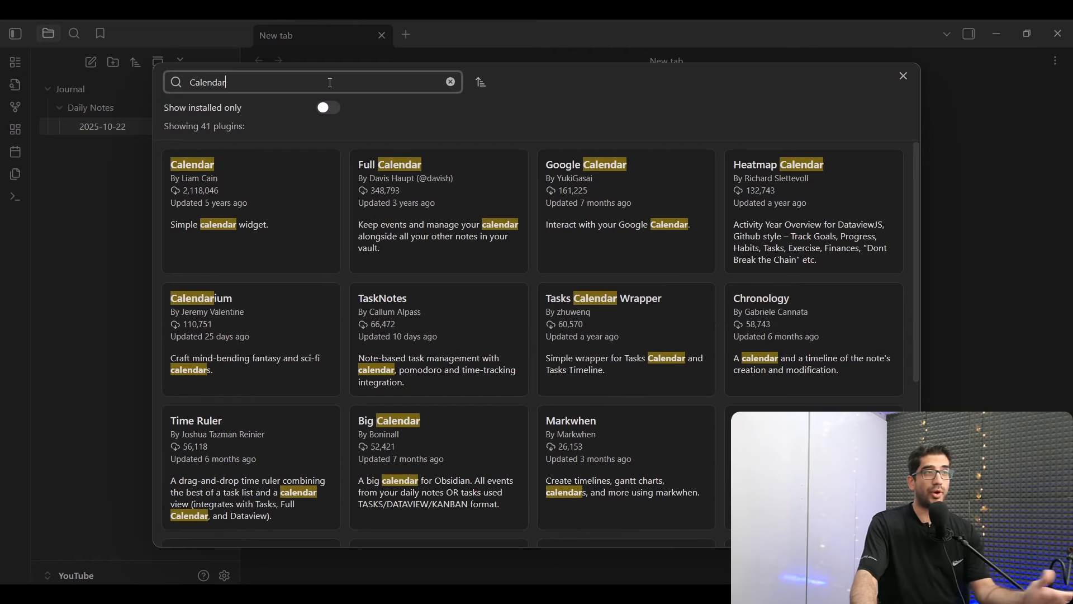
click(209, 166)
click(426, 270)
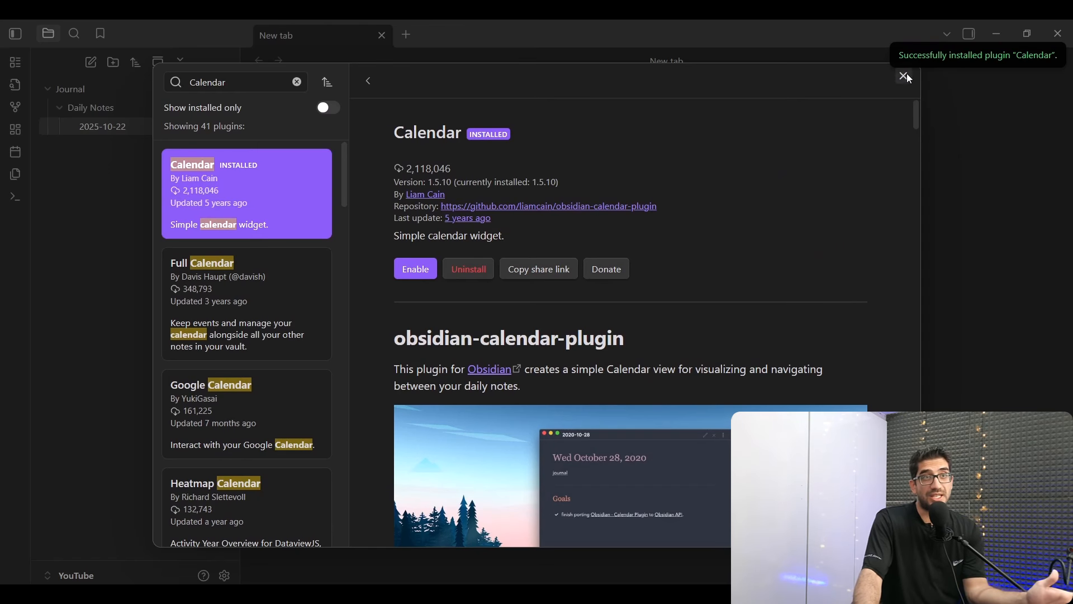
- Enable the installed Calendar plugin and close the plugin browser and settings
click(416, 268)
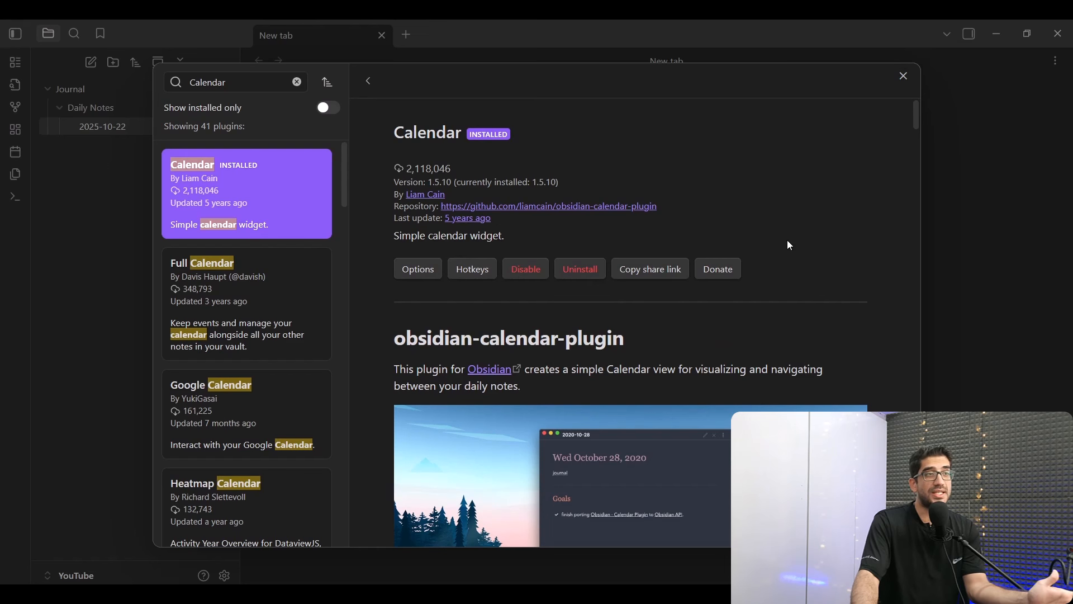
click(907, 80)
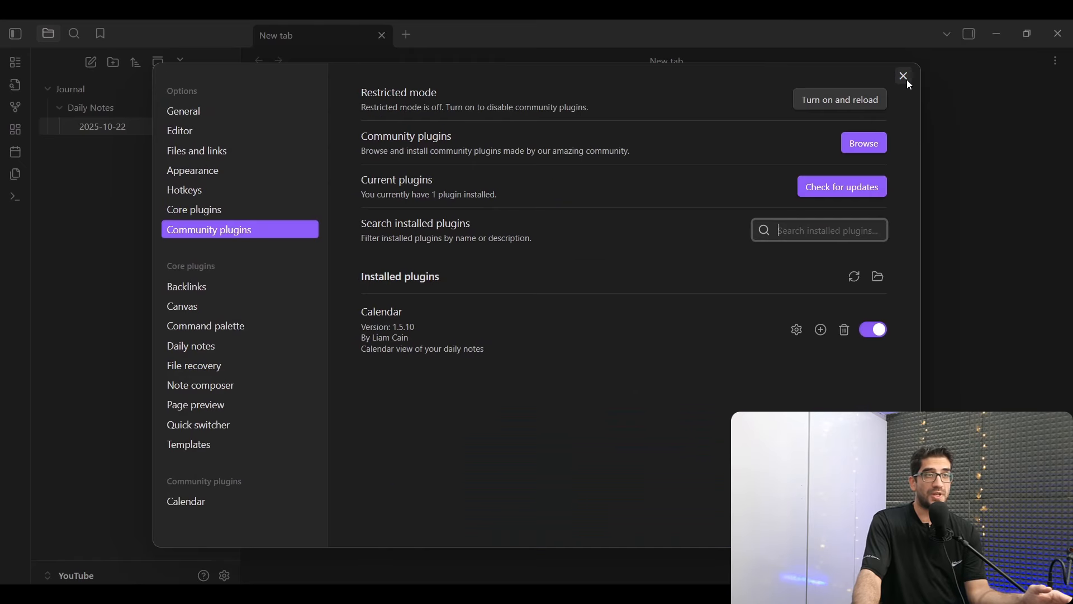
click(904, 78)
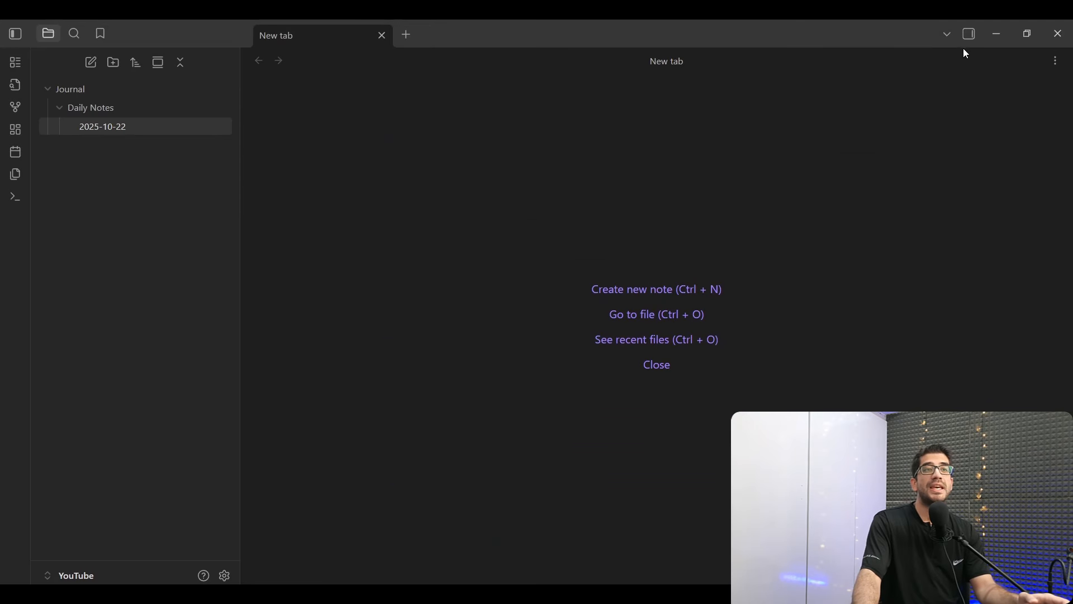
- Expand and widen the collapsed sidebar opposite the file explorer, and show the calendar view in it
click(971, 35)
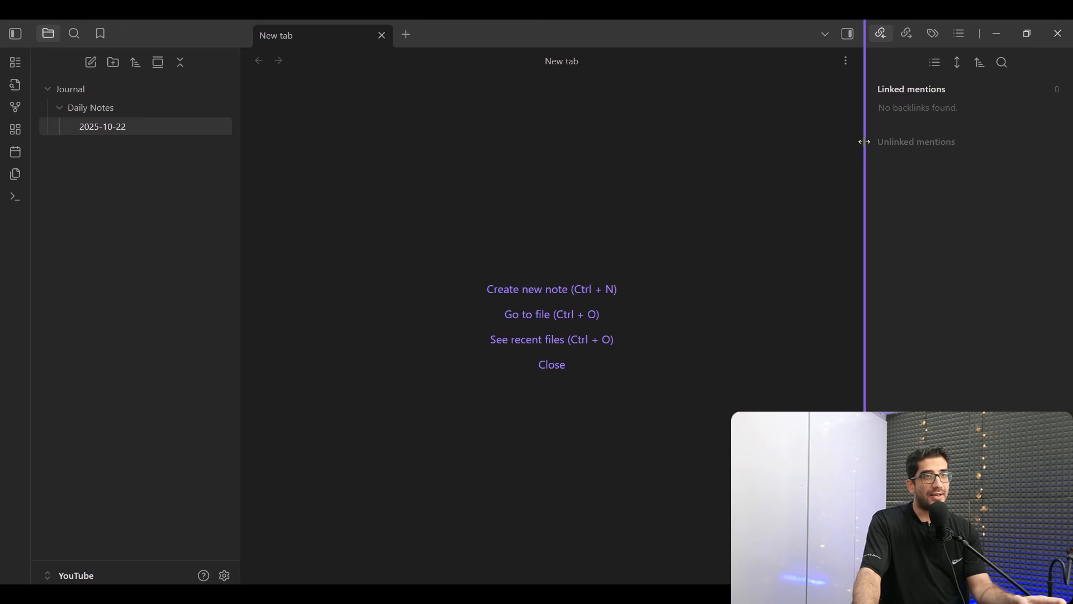
drag(864, 145, 816, 146)
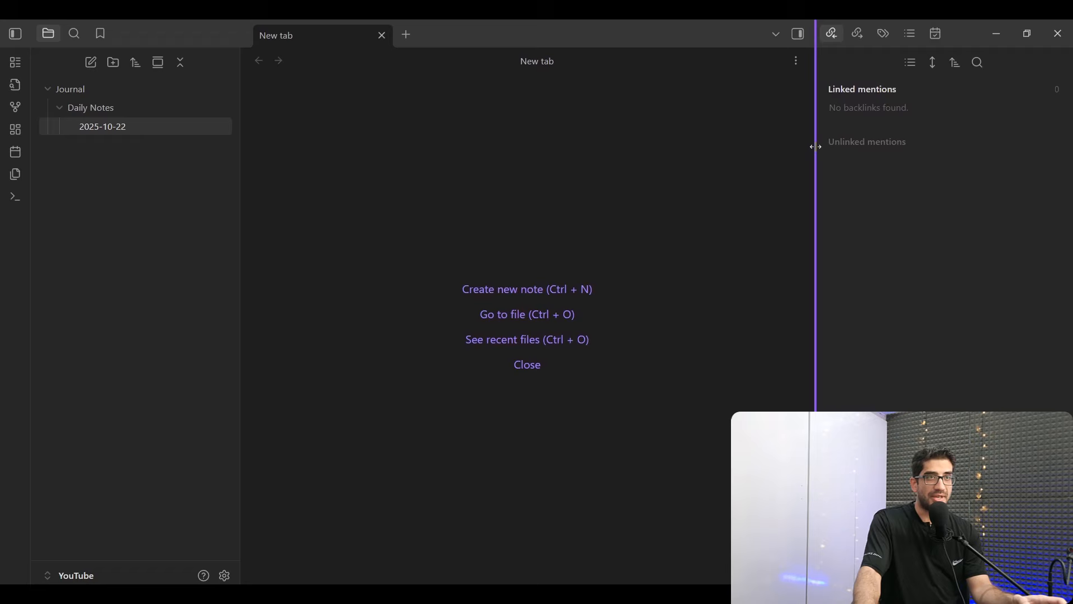
click(937, 33)
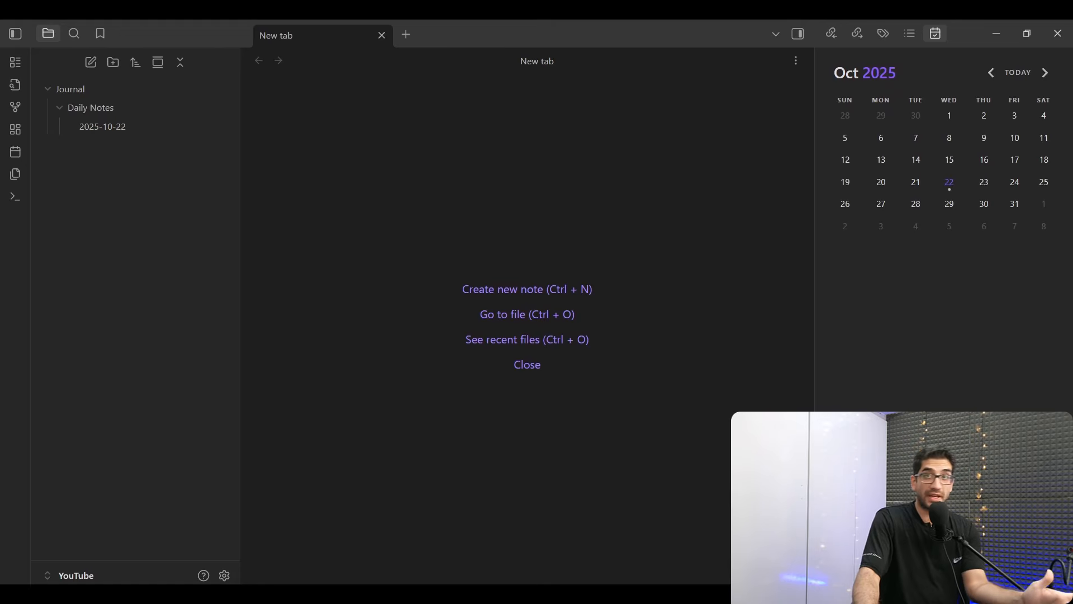
- Browse the calendar through future and past months, and return to the current month
click(1045, 73)
click(1045, 73)
click(1045, 73)
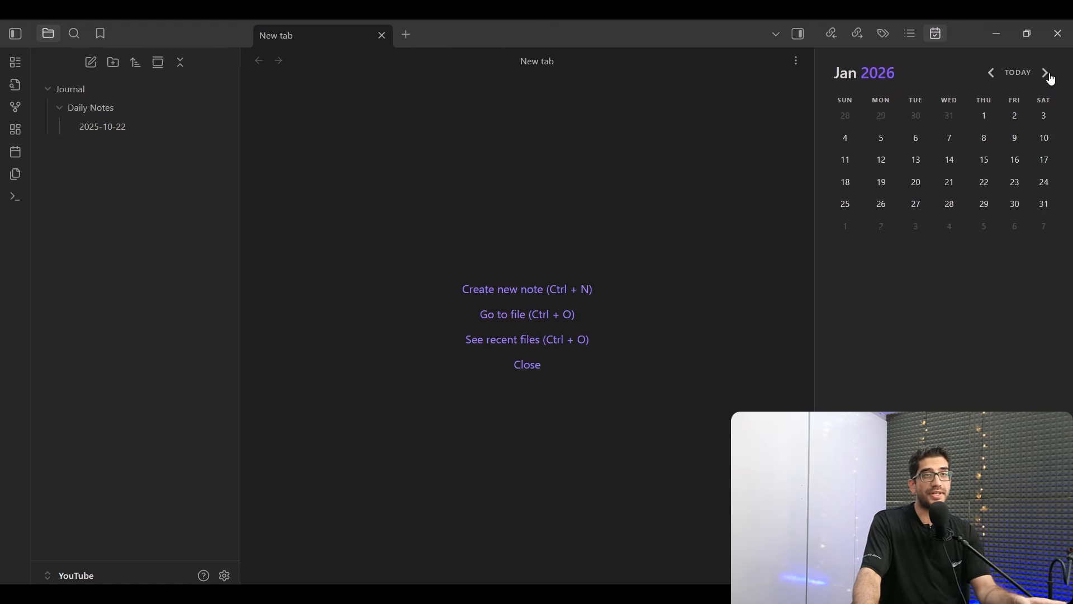
click(1046, 73)
click(1045, 74)
click(1045, 73)
click(1045, 73)
click(1045, 73)
triple_click(991, 72)
double_click(991, 73)
double_click(991, 72)
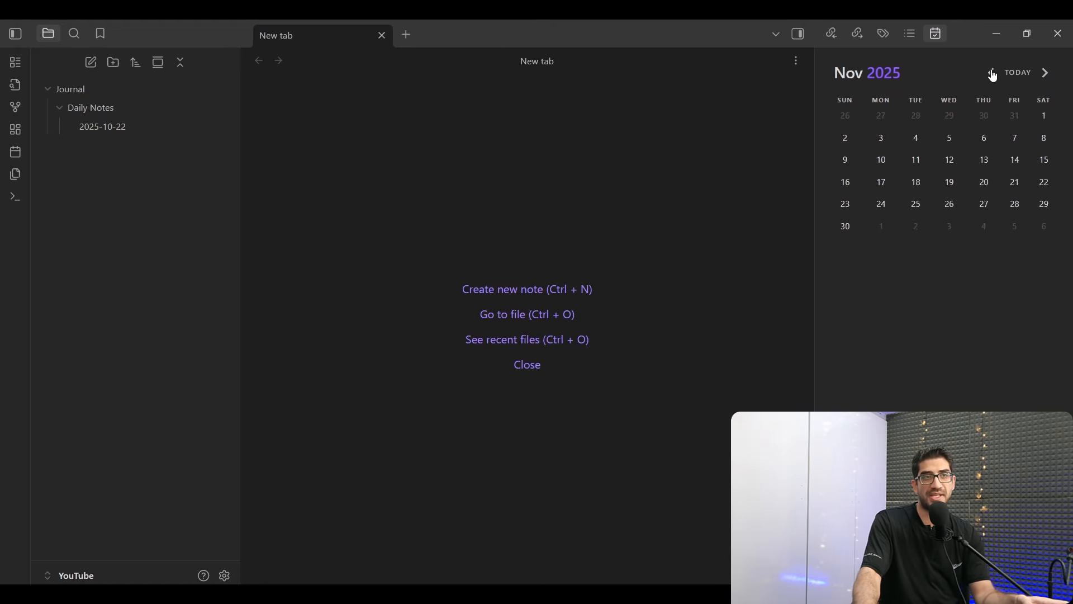
triple_click(991, 72)
double_click(992, 74)
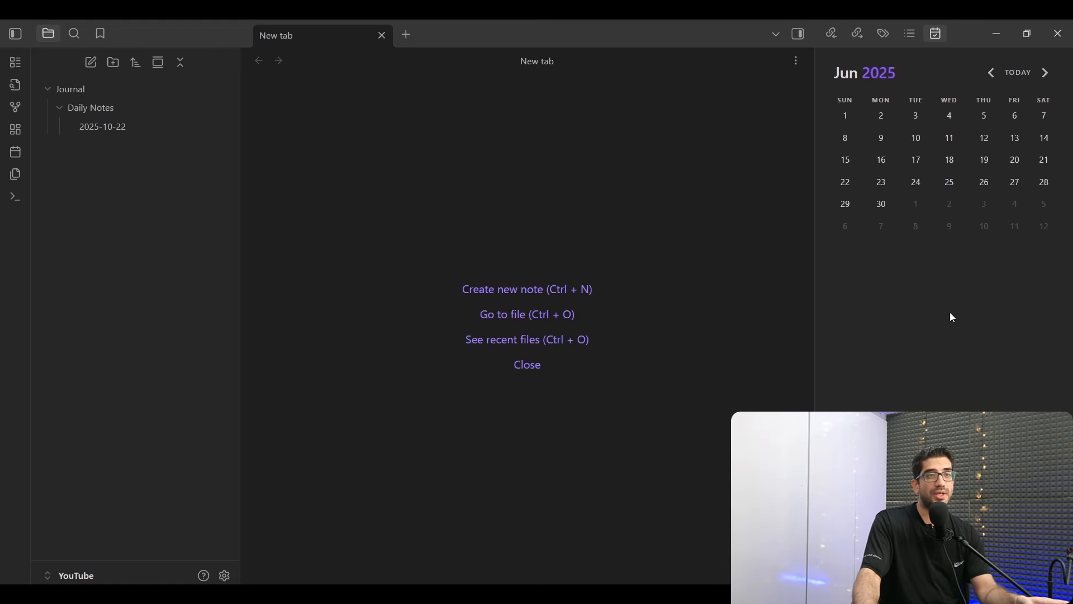
click(1018, 77)
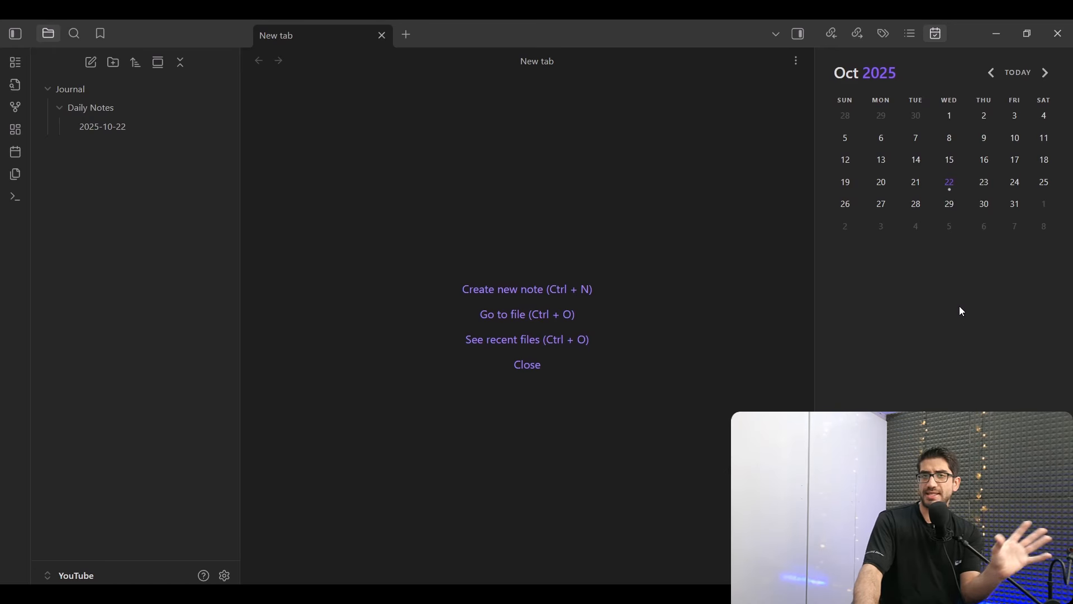
- Open the October 22, 2025 daily note from the calendar, and create a daily note for October 21
click(957, 194)
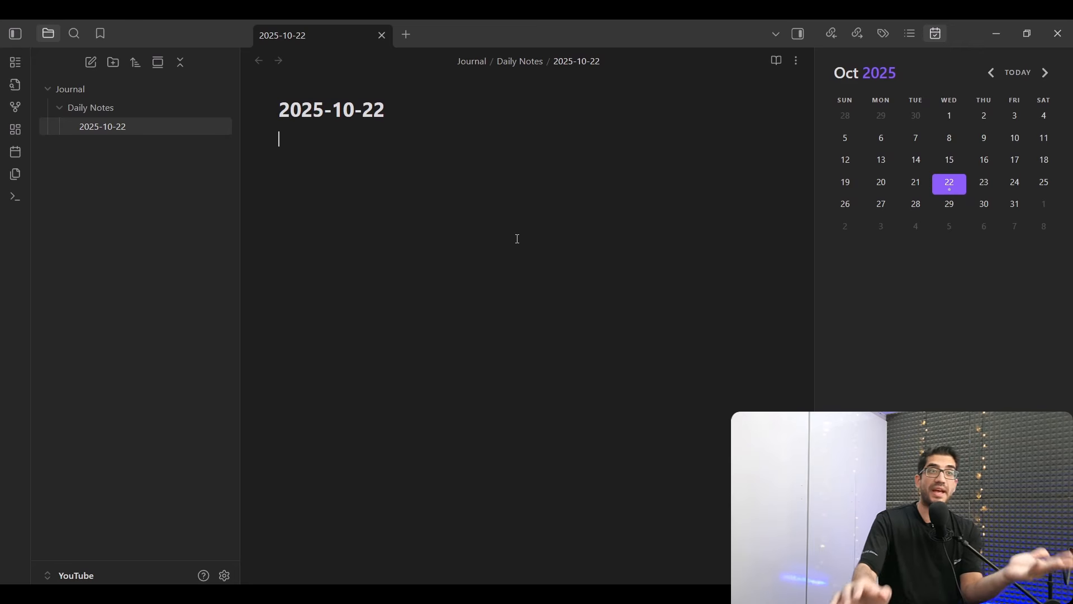
click(916, 184)
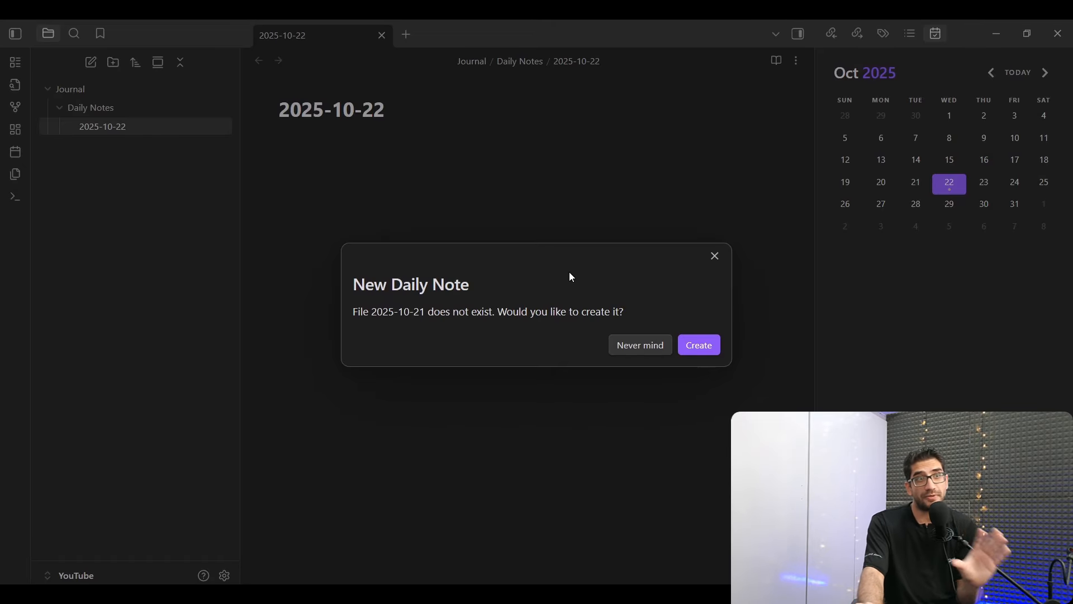
click(706, 349)
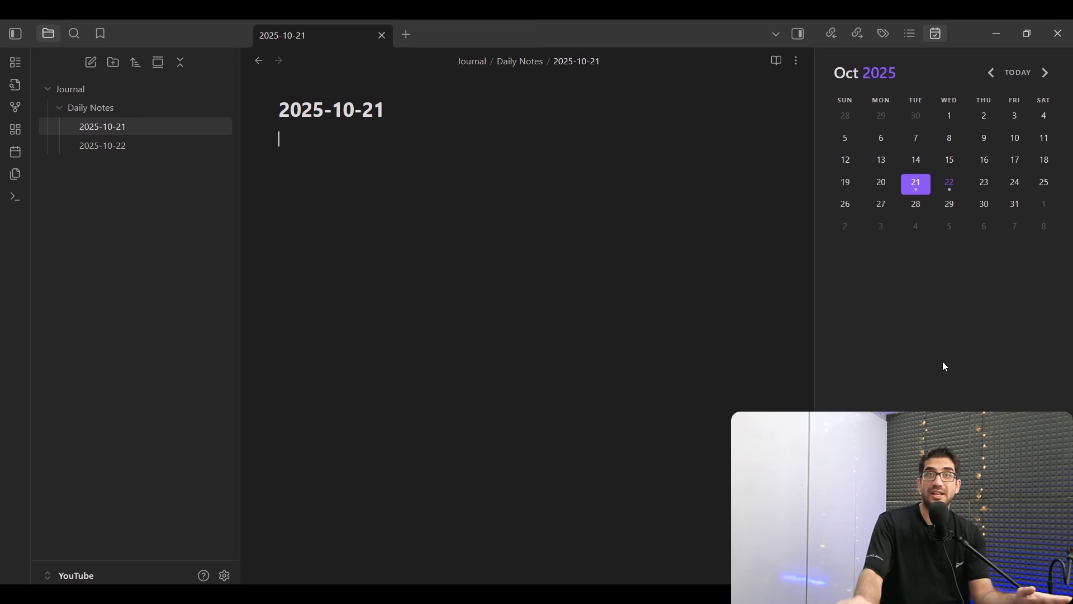
- Create a daily note for November 25, 2025 from the calendar
click(1046, 75)
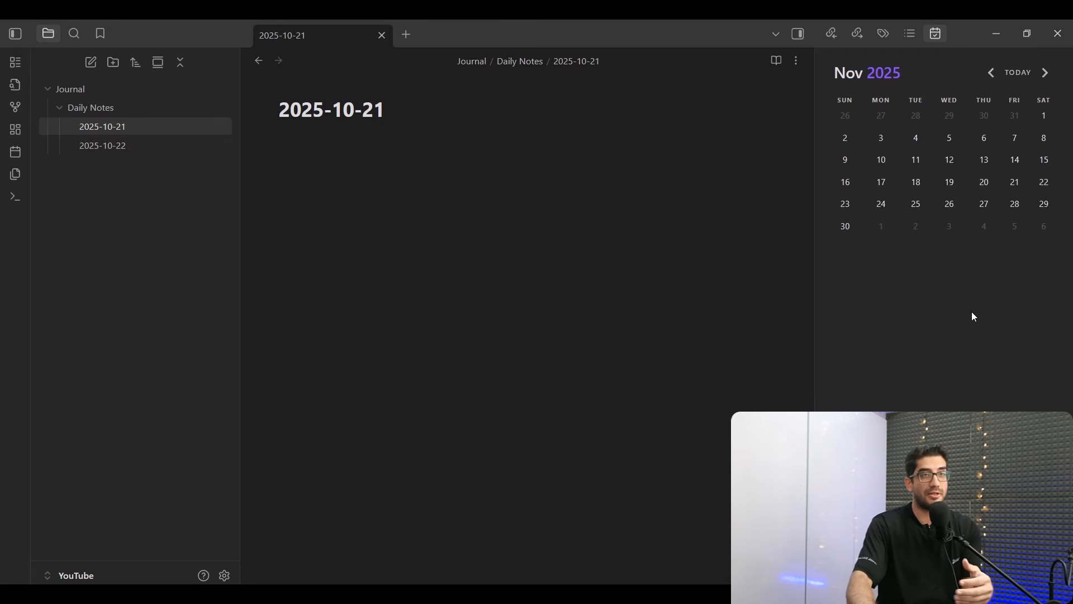
click(919, 211)
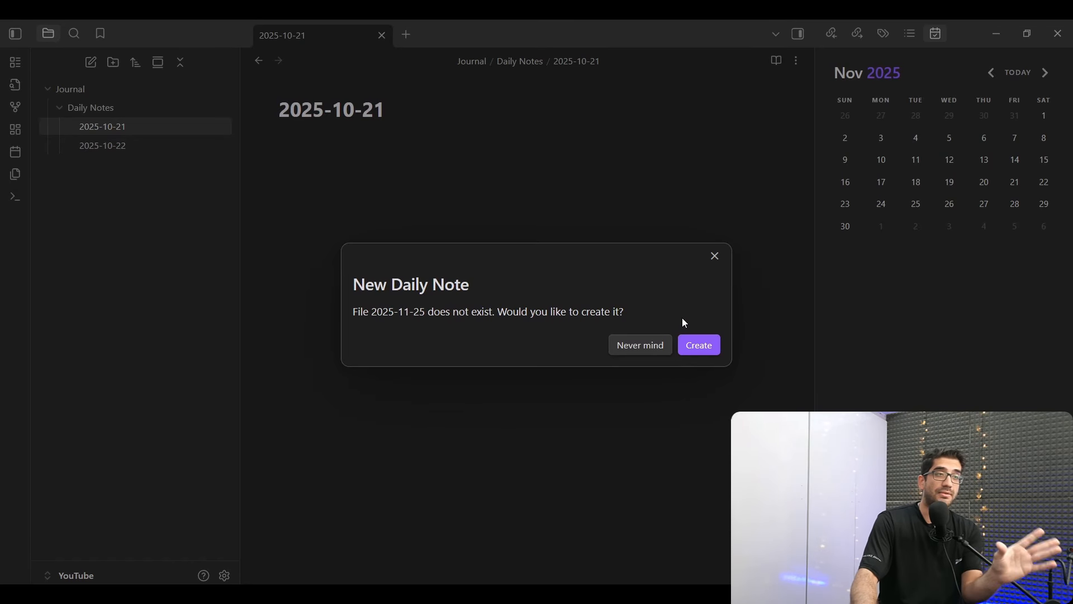
click(701, 348)
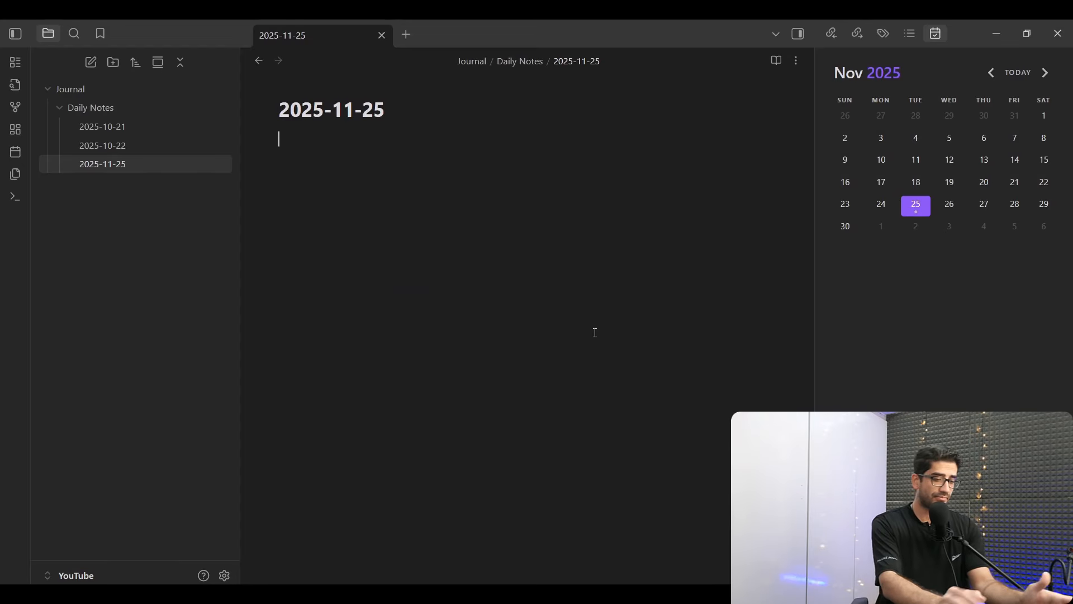
- Write "Mom's Birthday" in the body of the November 25 note and start a new line below it
text(B)
key(BackSpace)
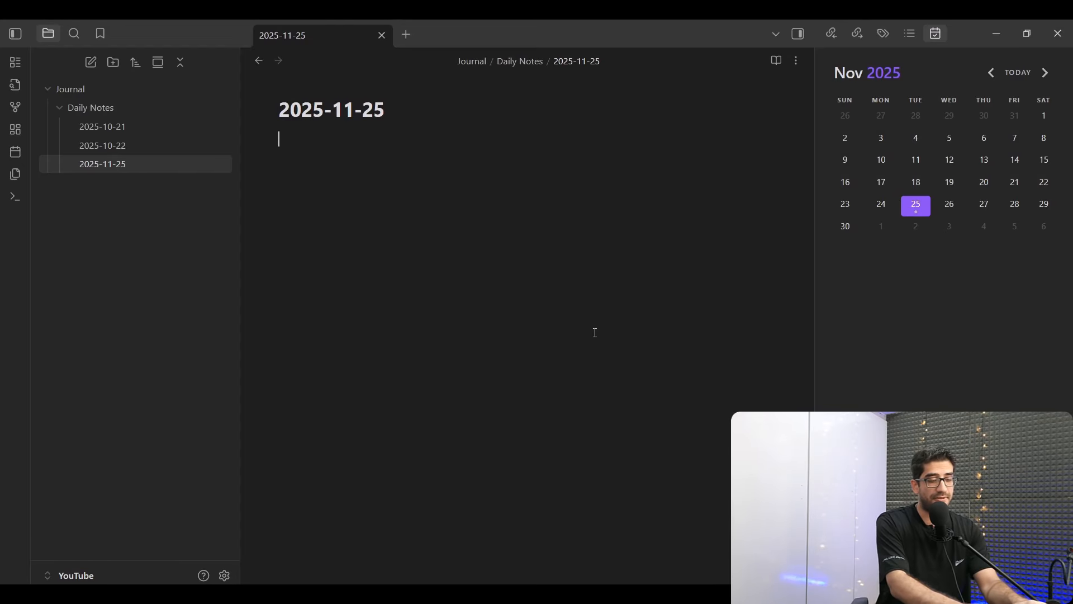
text(Mom)
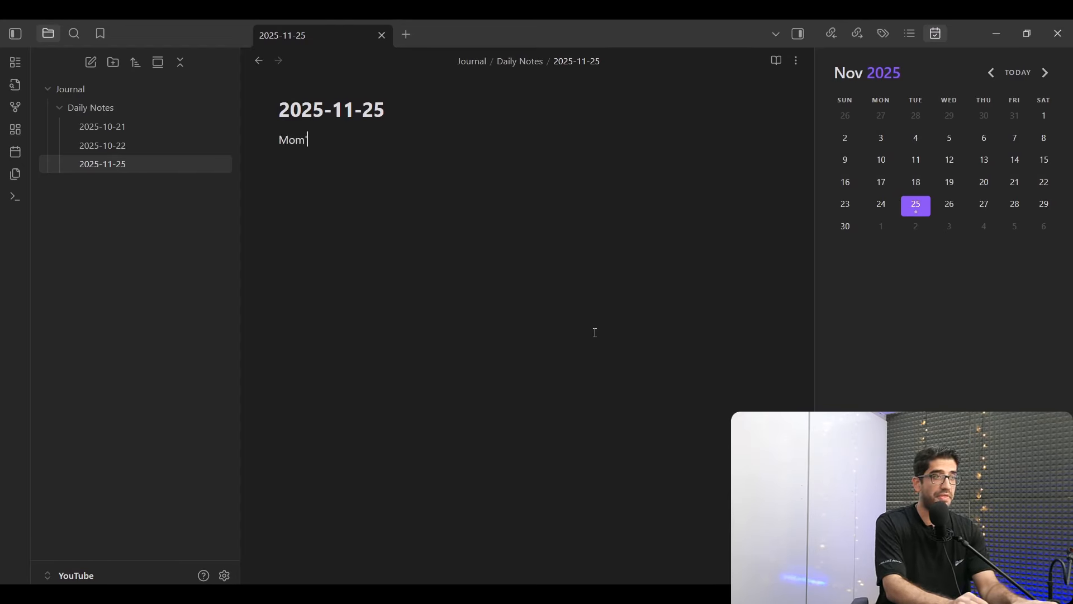
text('s Birthday)
key(Return)
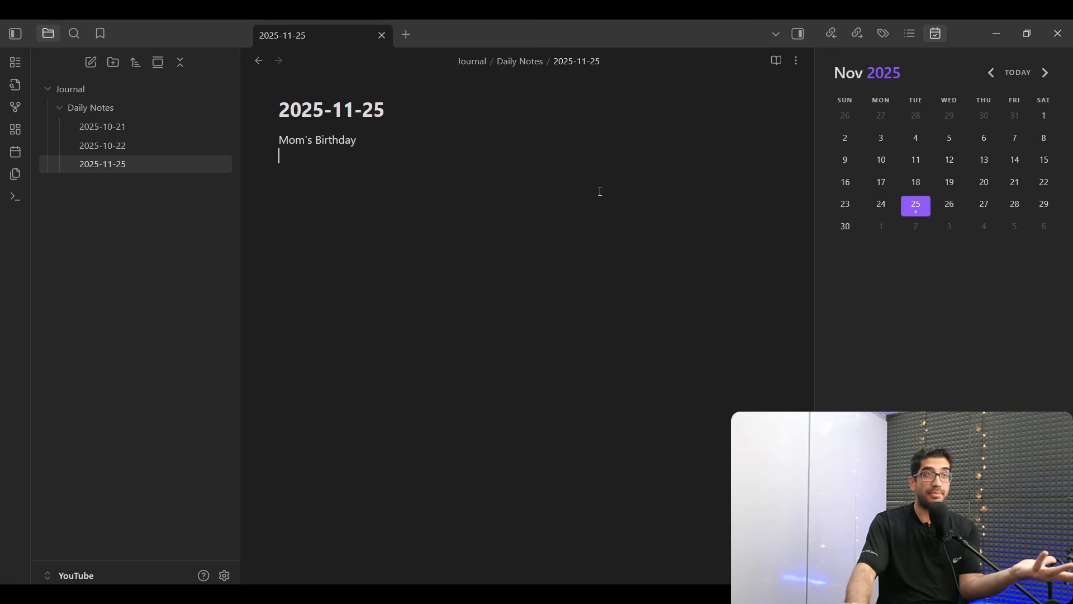
- Switch to the vault with the 00-Journal folder, show its calendar, and create the daily note for October 23, 2025
drag(1072, 129, 818, 129)
click(809, 122)
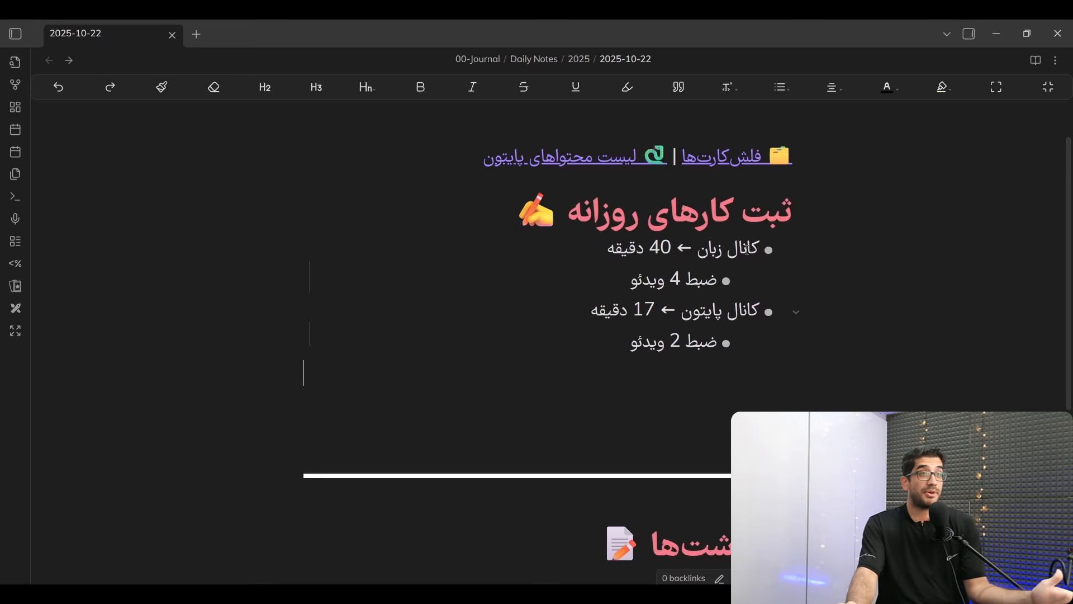
click(971, 33)
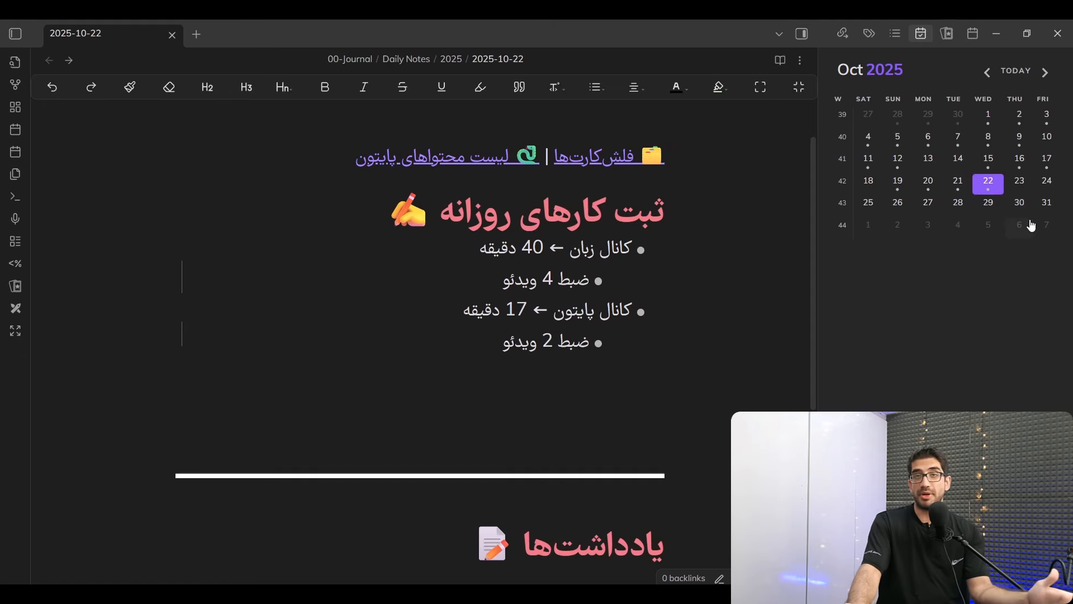
click(1023, 190)
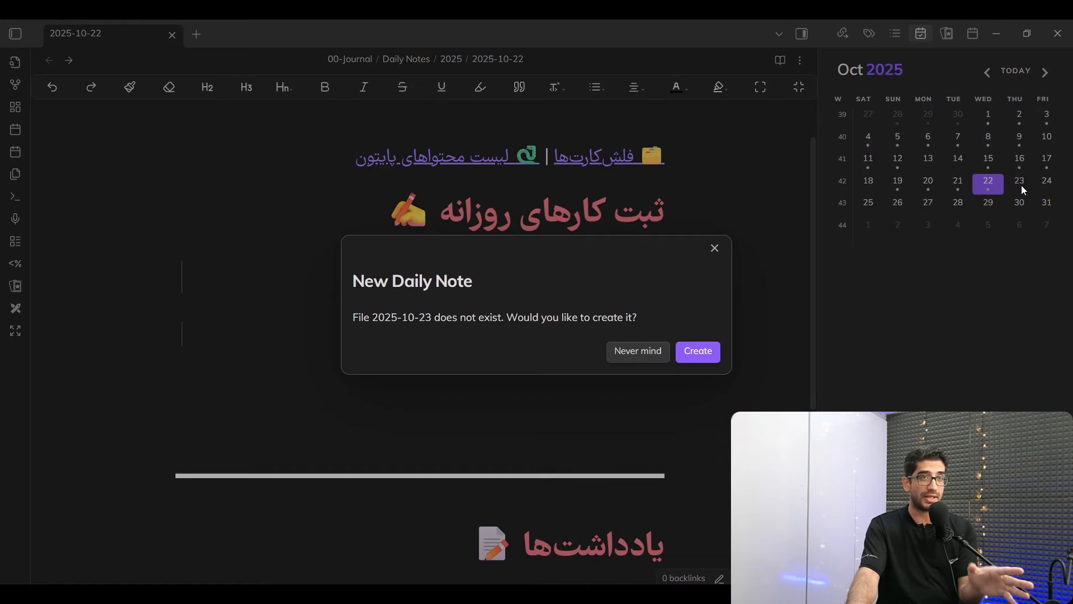
click(706, 356)
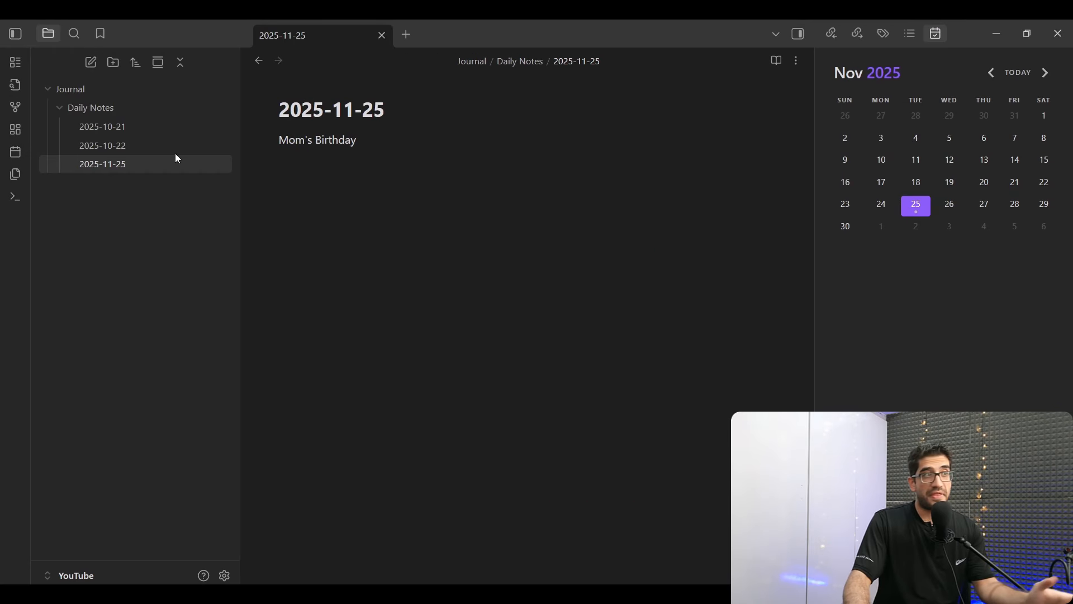
- Collapse the Daily Notes folder and its parent Journal folder in the file explorer
click(63, 109)
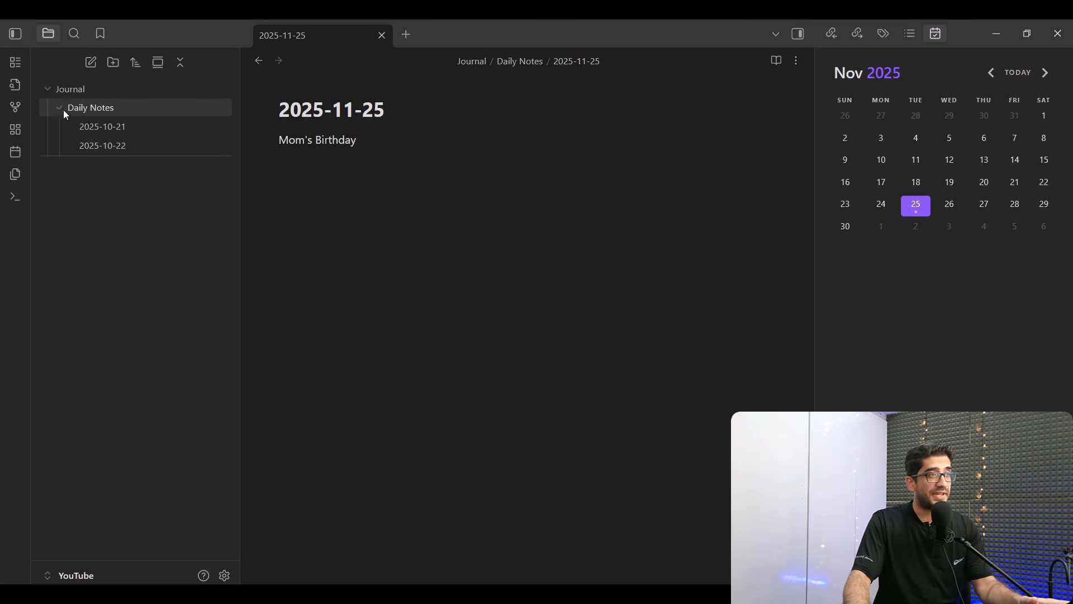
click(52, 94)
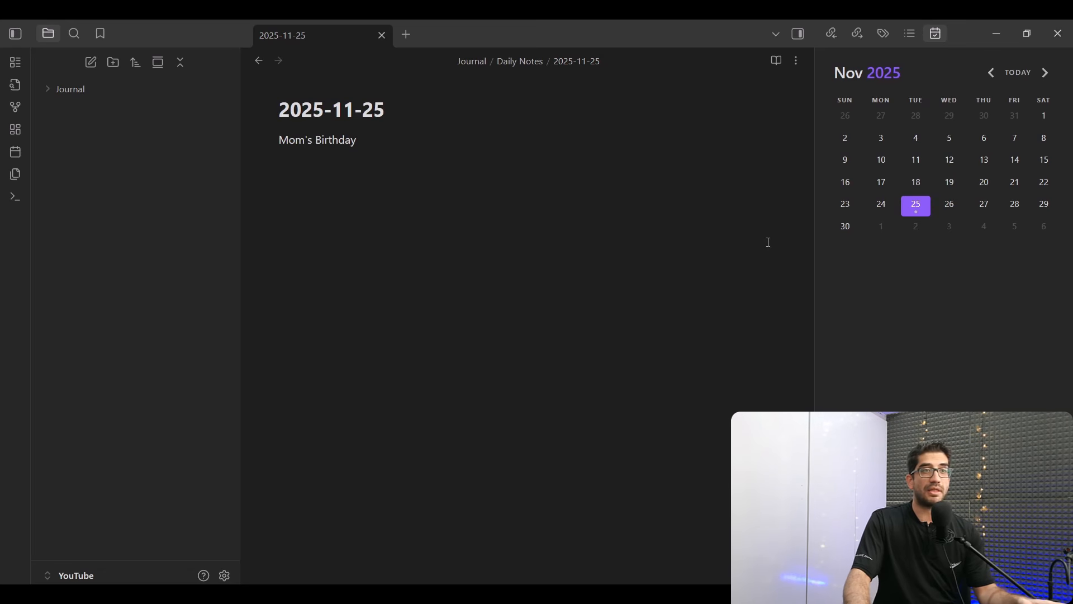
- Return the calendar to the current month, reveal the October 22 note in the file navigation, and open that note
click(1018, 76)
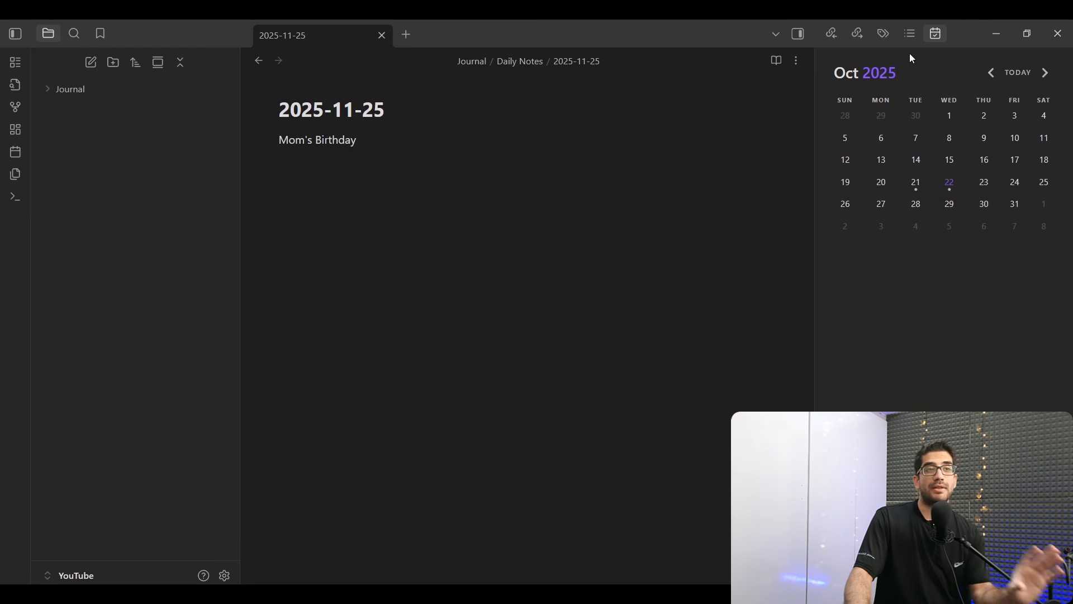
right_click(951, 191)
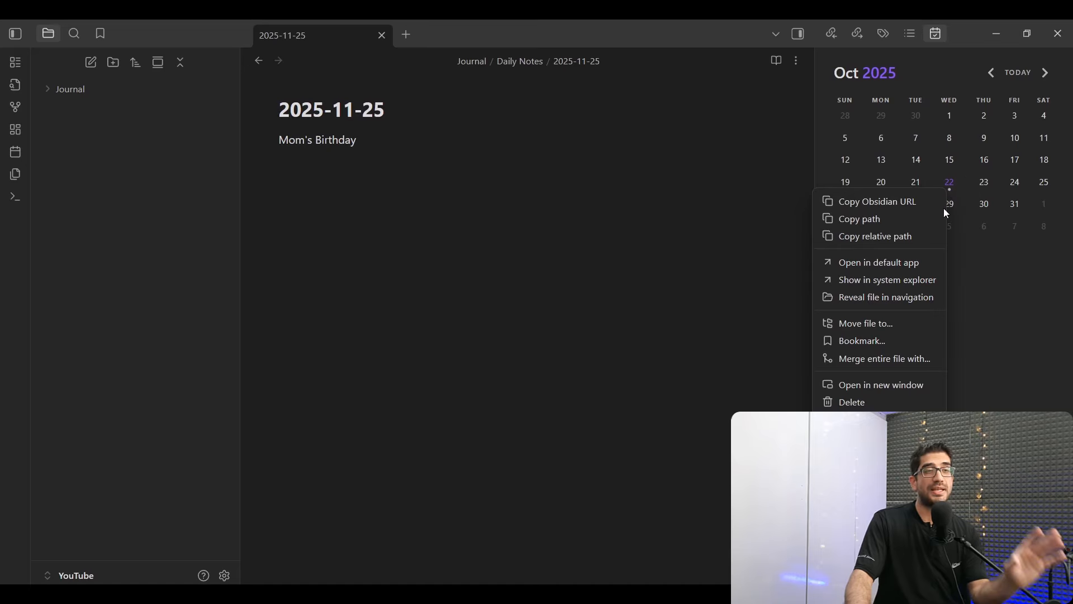
click(857, 298)
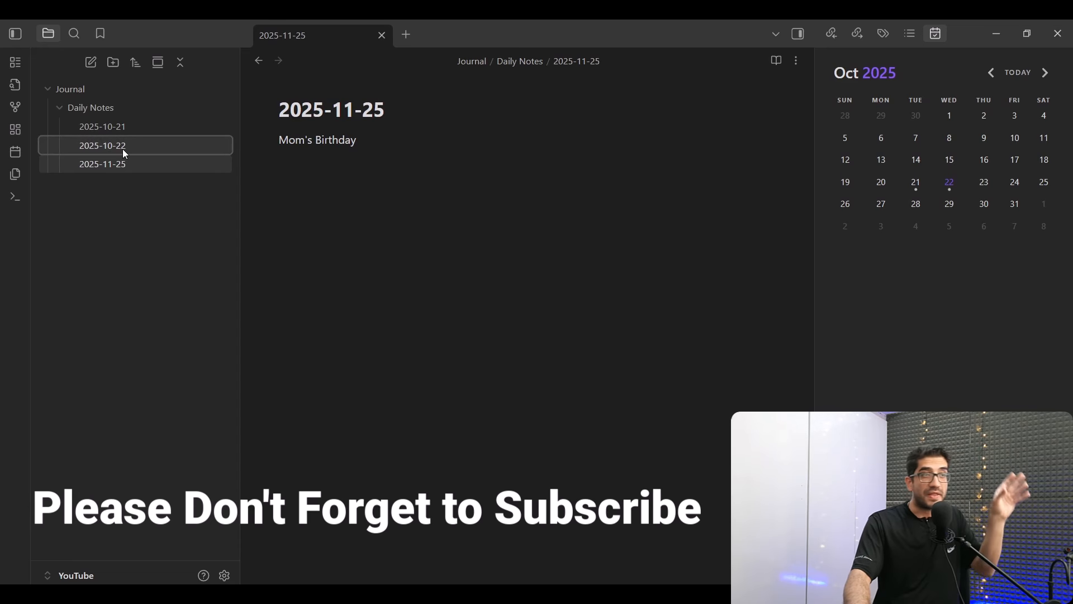
click(949, 183)
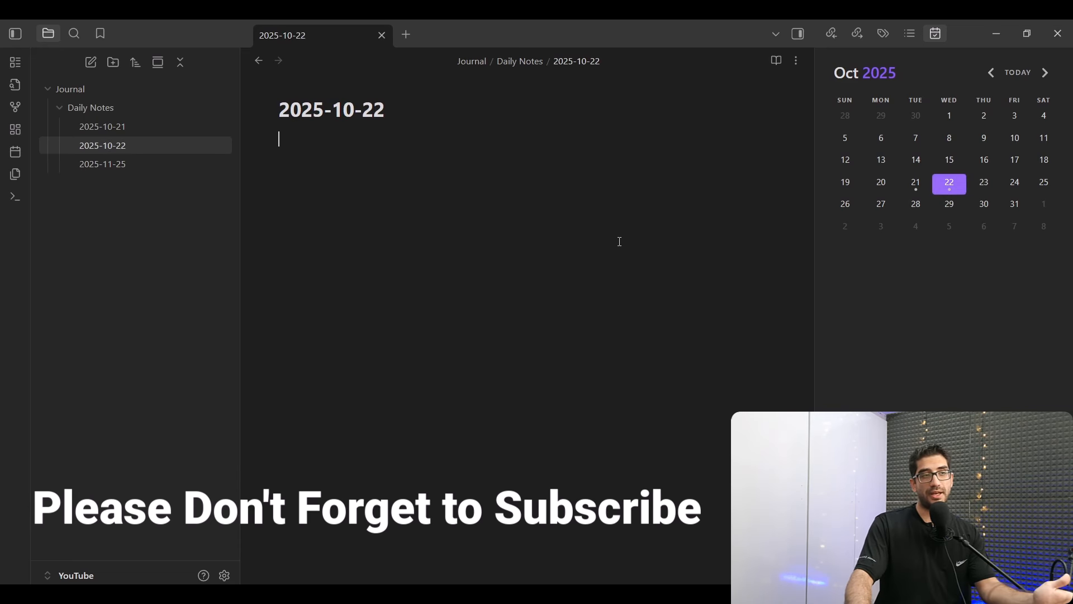